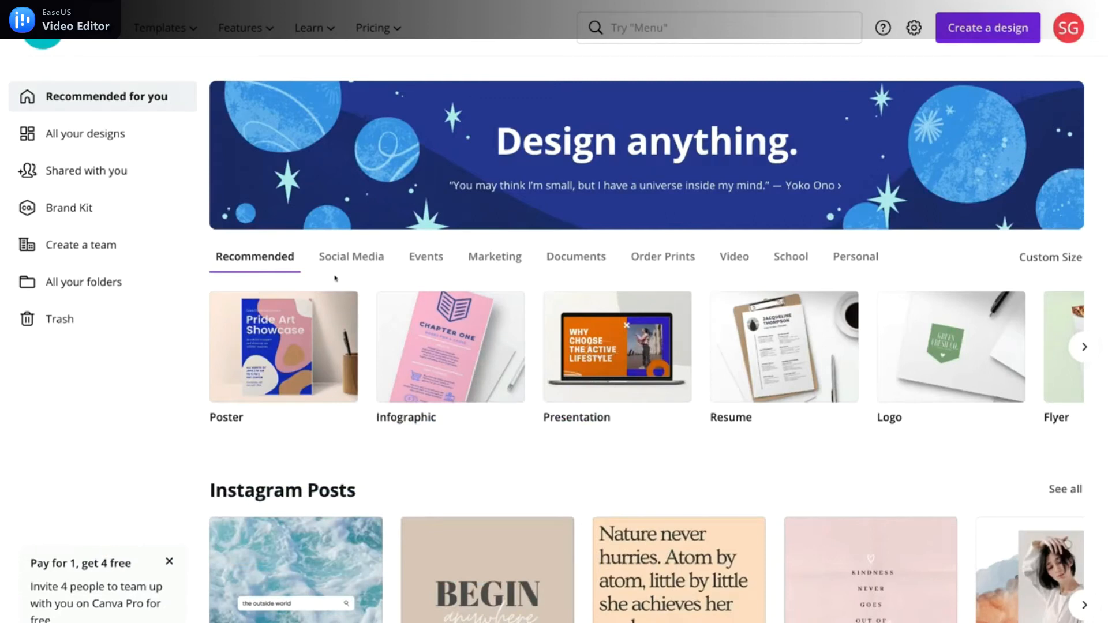
Search for "poster" to see the suggested design types and close the suggestions
{"action": "left_click", "coordinate": [681, 33]}
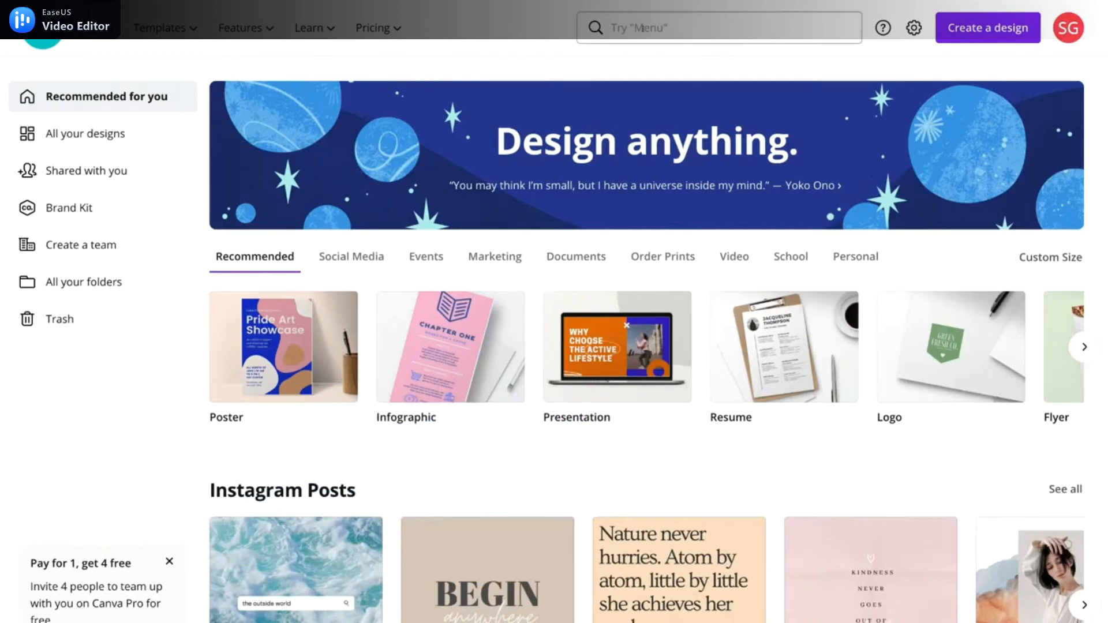
{"action": "type", "text": "poster"}
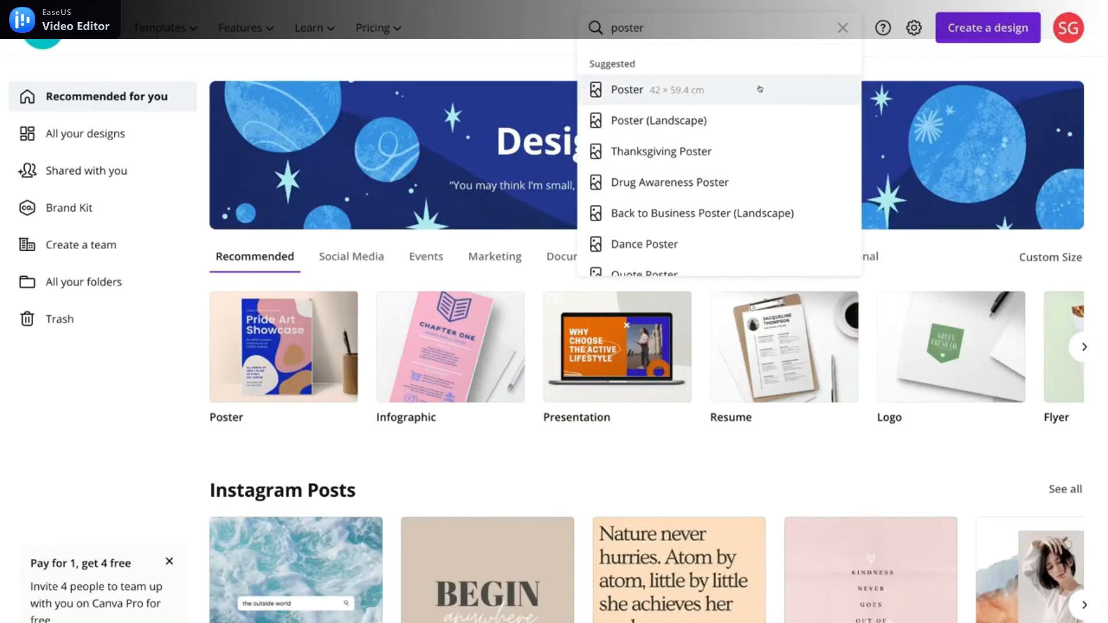
{"action": "left_click", "coordinate": [570, 67]}
Browse the recommended, Social Media, Events and Marketing design types on the home page
{"action": "scroll", "coordinate": [571, 246], "scroll_direction": "down", "scroll_amount": 2}
{"action": "scroll", "coordinate": [570, 247], "scroll_direction": "down", "scroll_amount": 2}
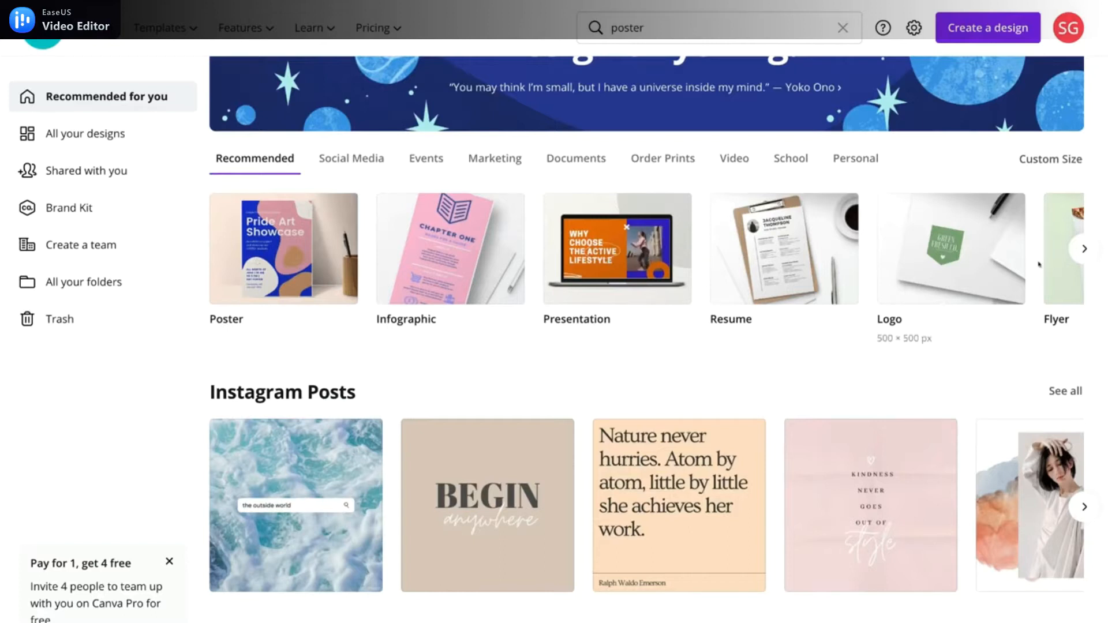
{"action": "left_click", "coordinate": [1084, 249]}
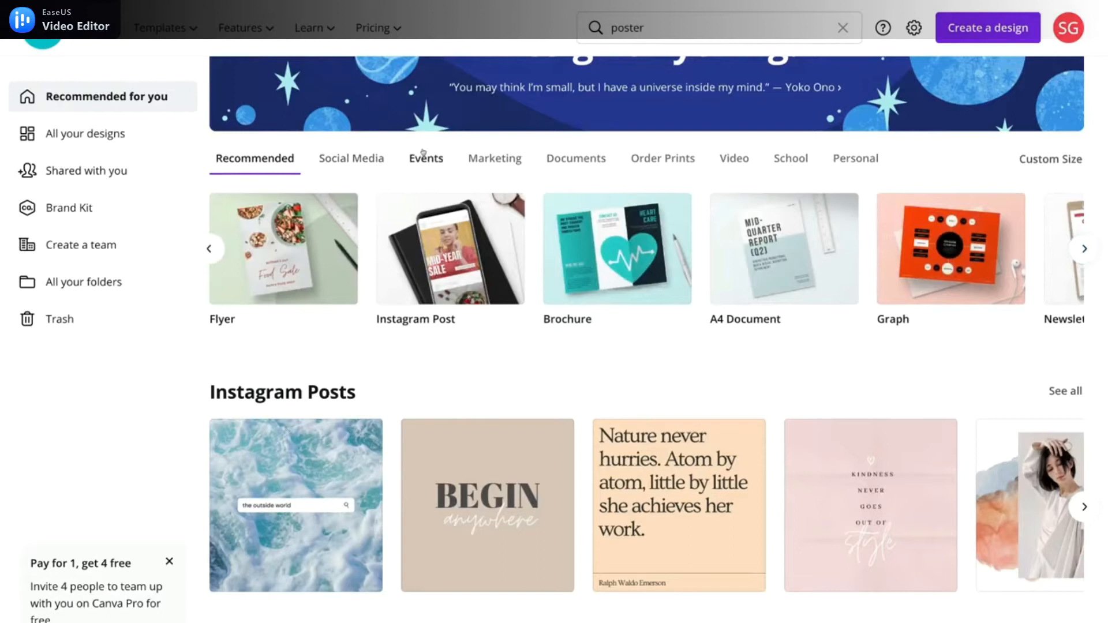
{"action": "left_click", "coordinate": [349, 161]}
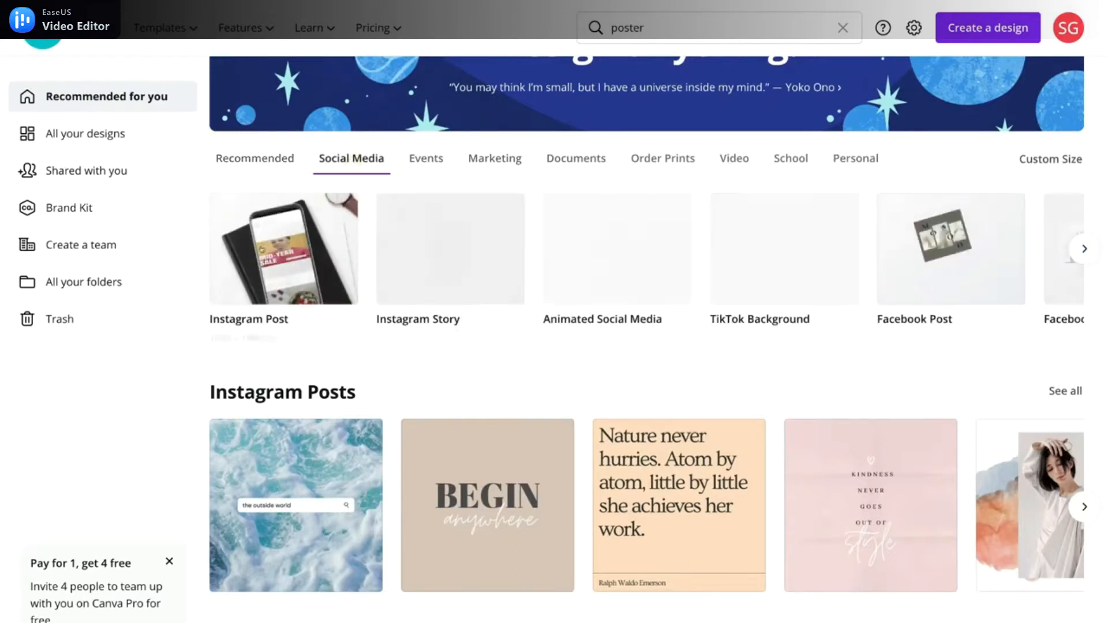
{"action": "left_click", "coordinate": [428, 159]}
{"action": "left_click", "coordinate": [495, 159]}
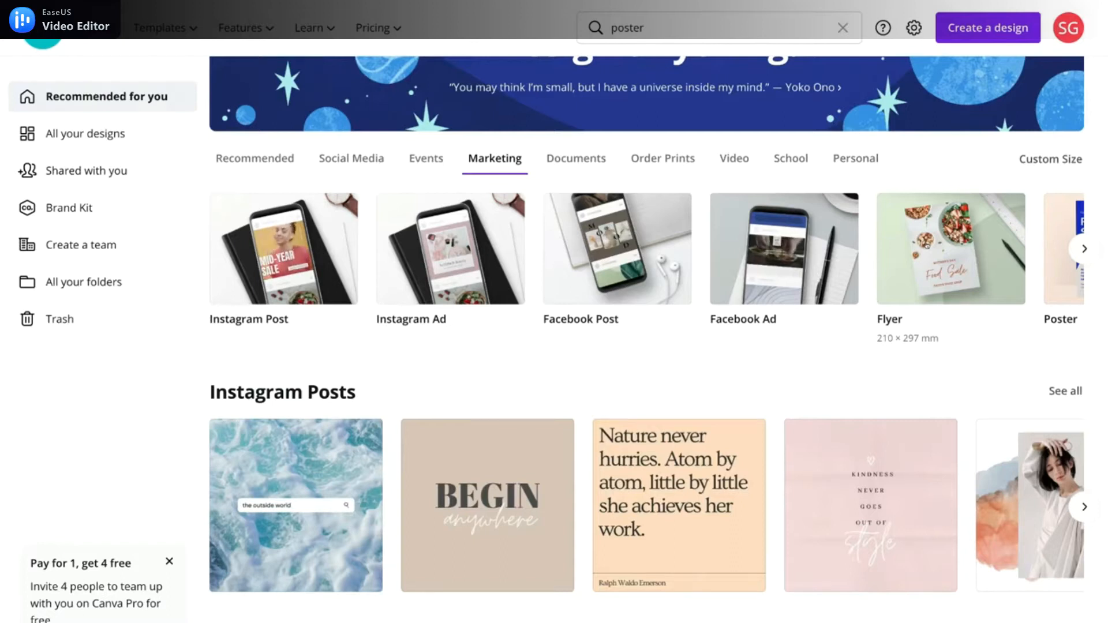
Look through the Instagram Posts, Posters, Facebook Posts and Logos template rows on the home page
{"action": "scroll", "coordinate": [854, 358], "scroll_direction": "down", "scroll_amount": 2}
{"action": "scroll", "coordinate": [853, 358], "scroll_direction": "down", "scroll_amount": 4}
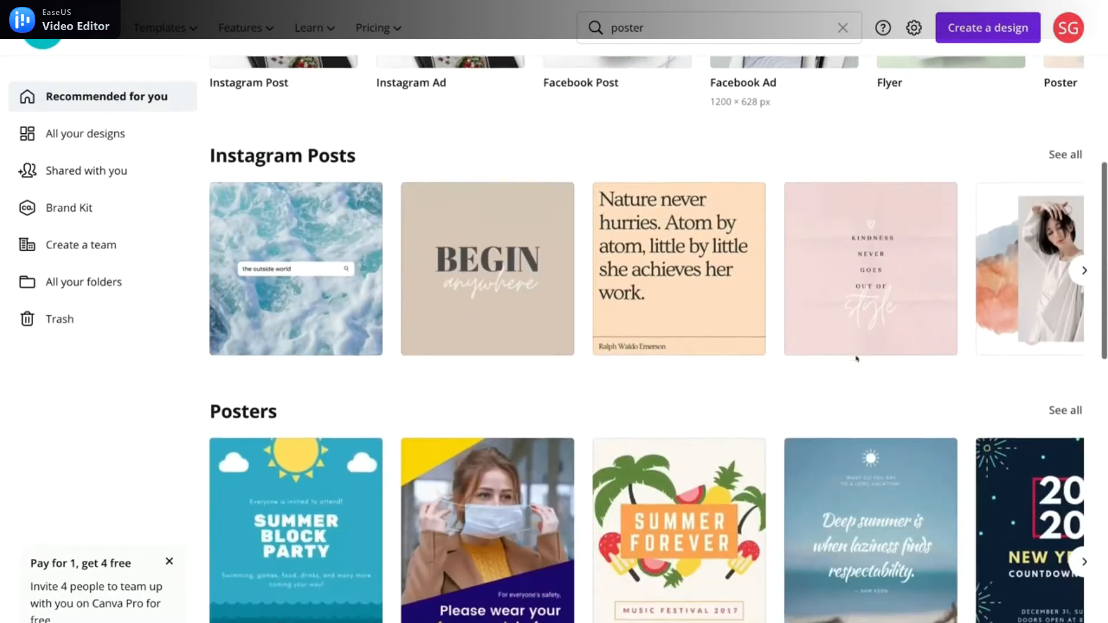
{"action": "scroll", "coordinate": [1104, 190], "scroll_direction": "up", "scroll_amount": 1}
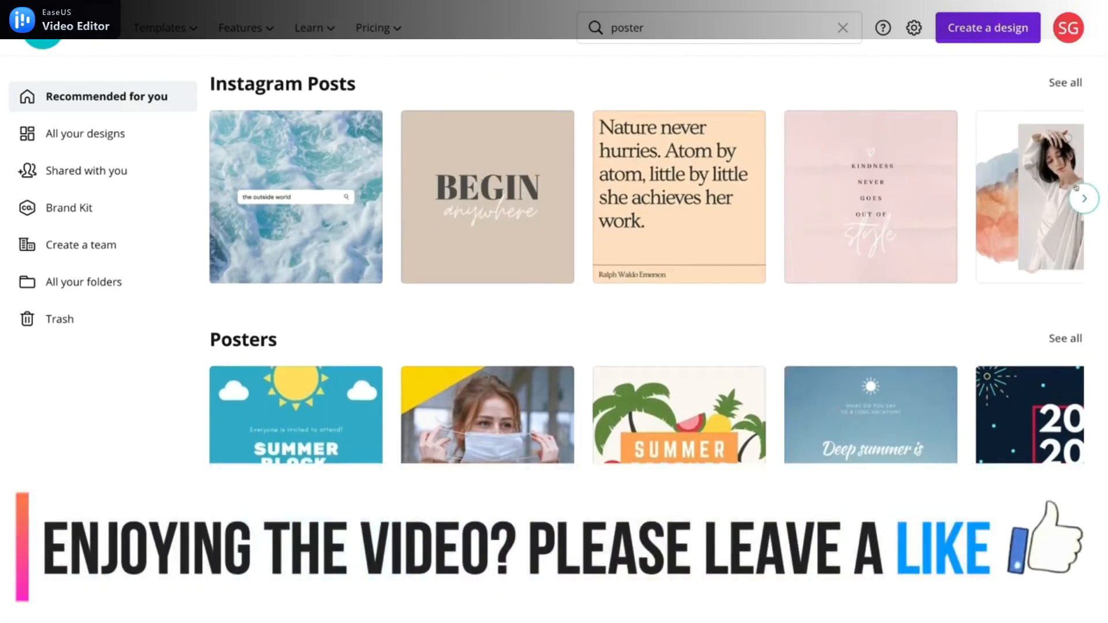
{"action": "scroll", "coordinate": [873, 339], "scroll_direction": "down", "scroll_amount": 3}
{"action": "scroll", "coordinate": [292, 293], "scroll_direction": "down", "scroll_amount": 4}
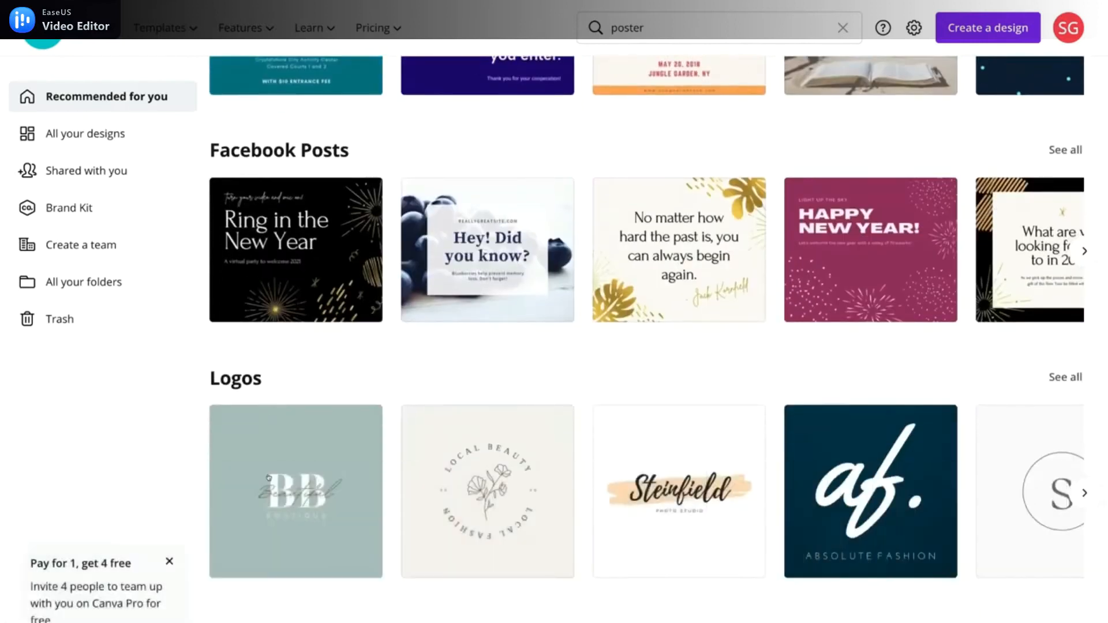
{"action": "scroll", "coordinate": [488, 353], "scroll_direction": "up", "scroll_amount": 8}
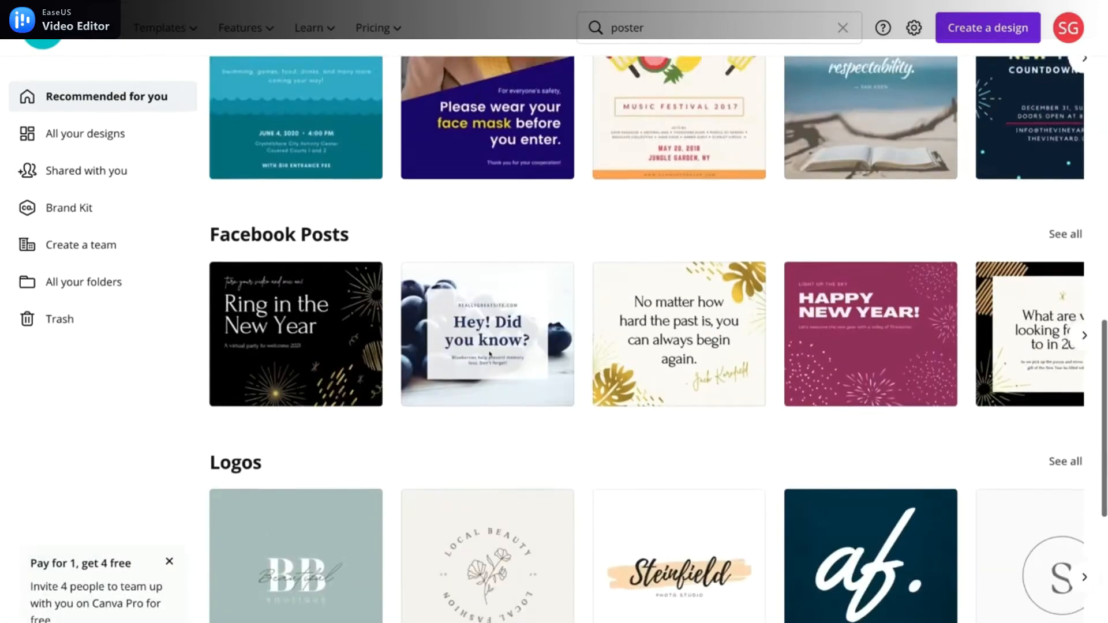
{"action": "scroll", "coordinate": [487, 353], "scroll_direction": "up", "scroll_amount": 4}
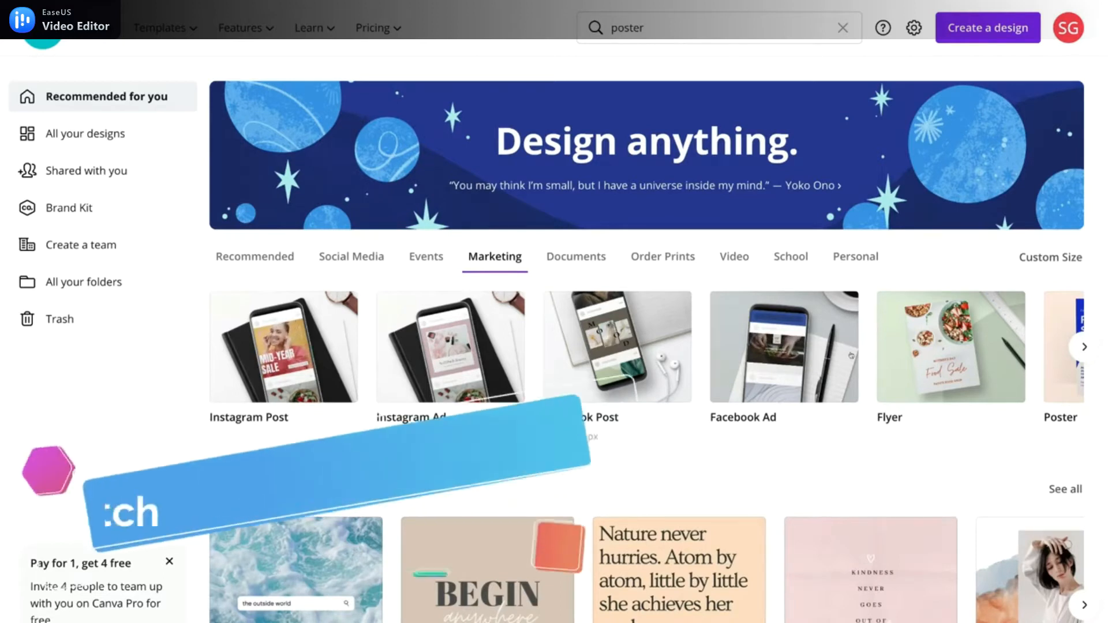
Enter a custom design size of 1000 px wide by 1000 px high
{"action": "left_click", "coordinate": [1032, 260]}
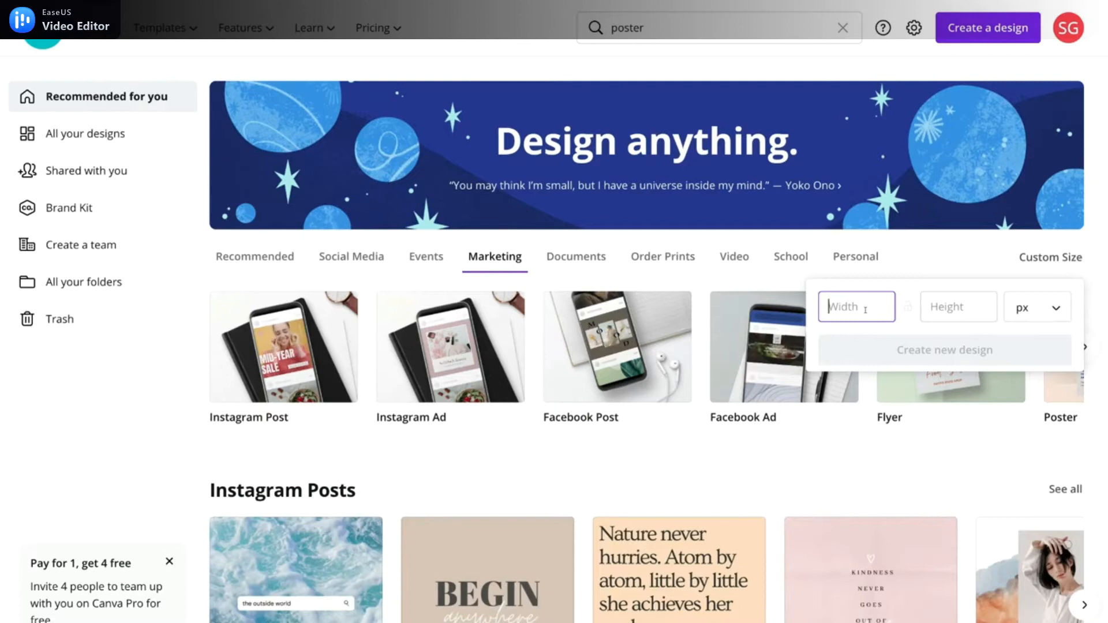
{"action": "left_click", "coordinate": [1040, 306]}
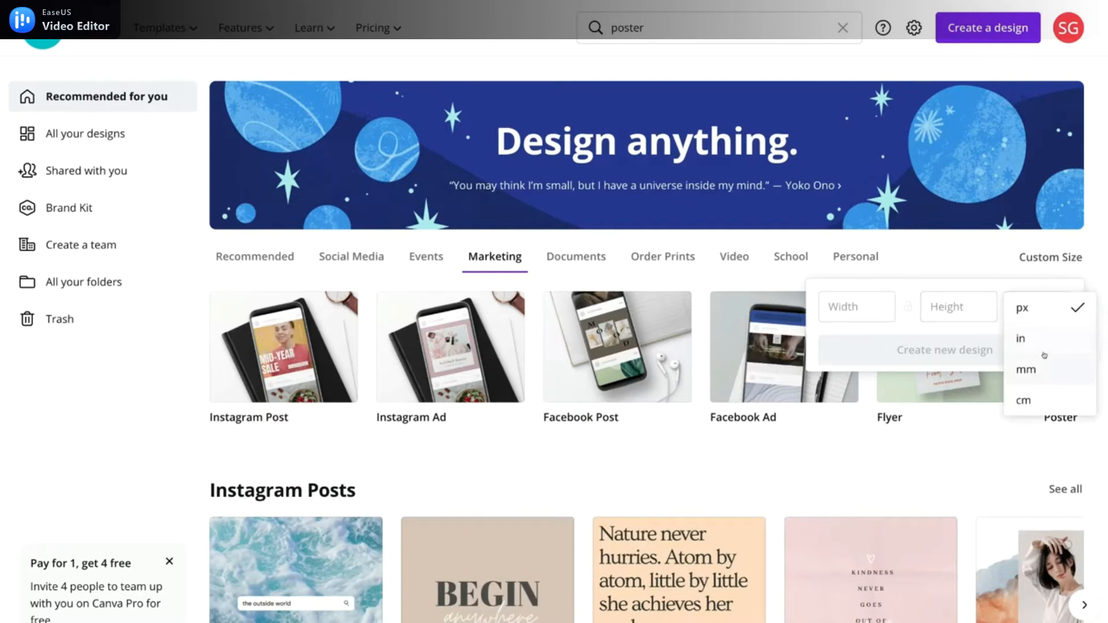
{"action": "left_click", "coordinate": [1041, 307]}
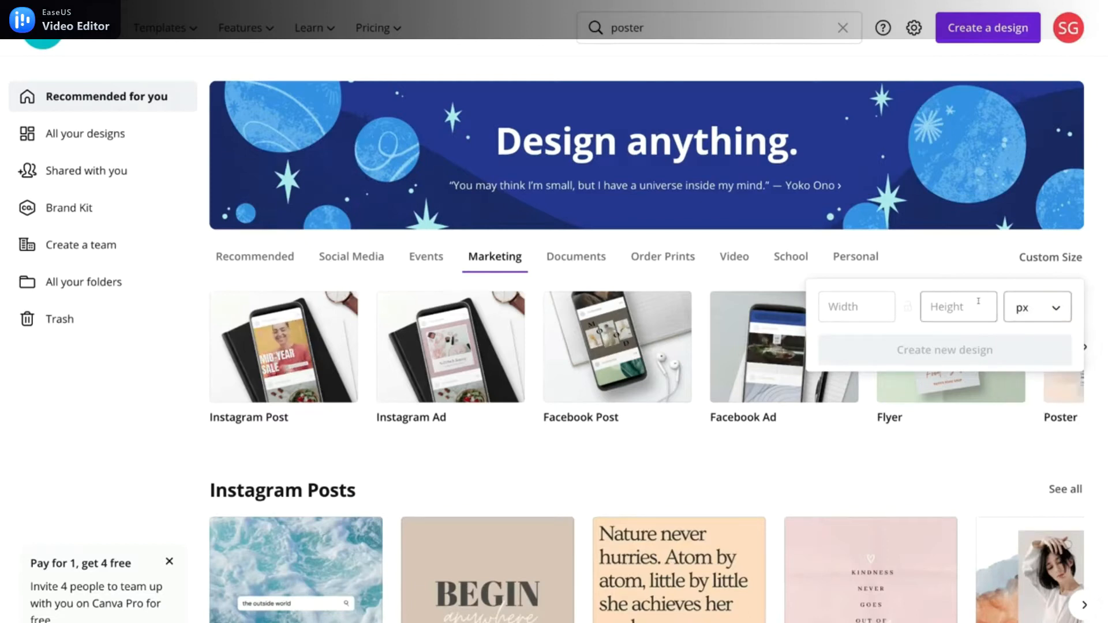
{"action": "left_click", "coordinate": [867, 301]}
{"action": "type", "text": "1000"}
{"action": "left_click", "coordinate": [966, 302]}
{"action": "type", "text": "1000"}
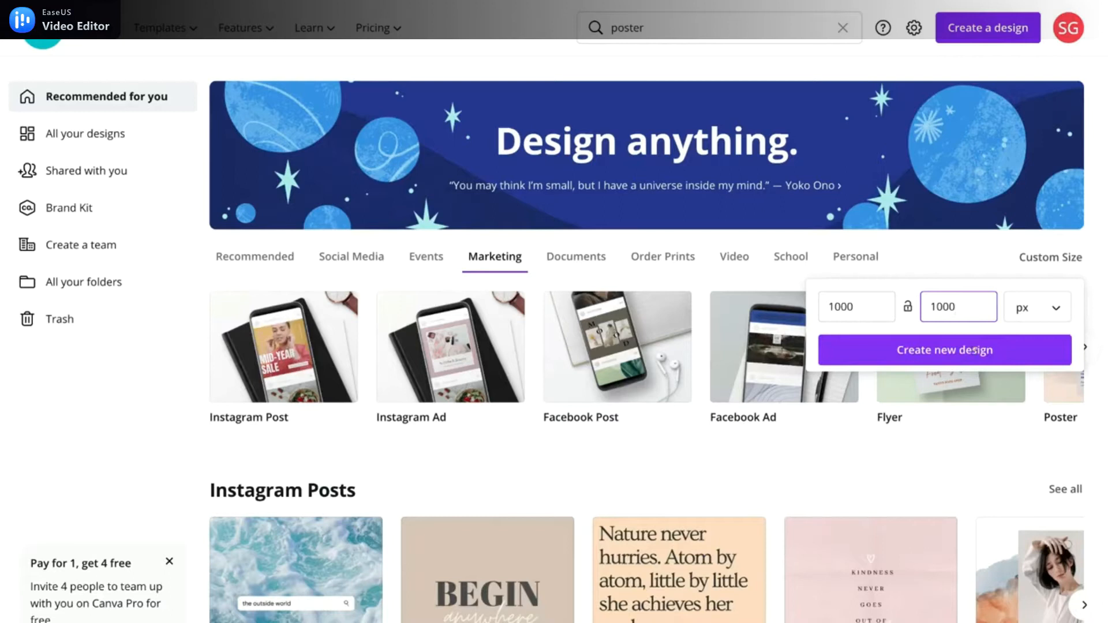
Review the options offered for creating a new design and close the list
{"action": "left_click", "coordinate": [991, 37]}
{"action": "left_click", "coordinate": [991, 37]}
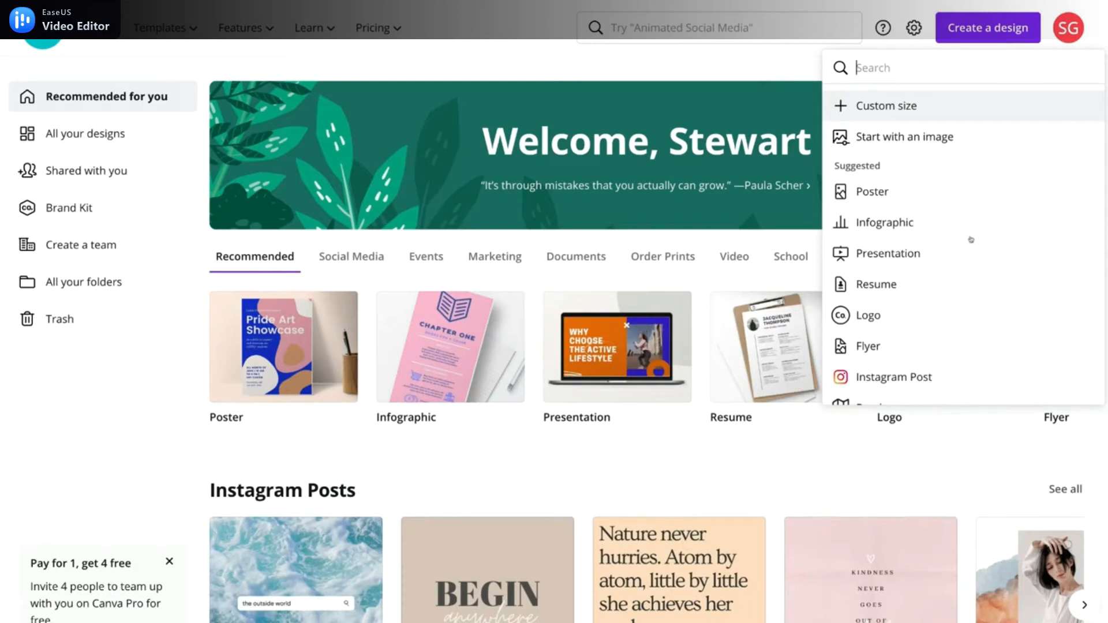
{"action": "left_click", "coordinate": [776, 494]}
Show all of the Facebook Posts templates from the home page
{"action": "scroll", "coordinate": [776, 494], "scroll_direction": "down", "scroll_amount": 6}
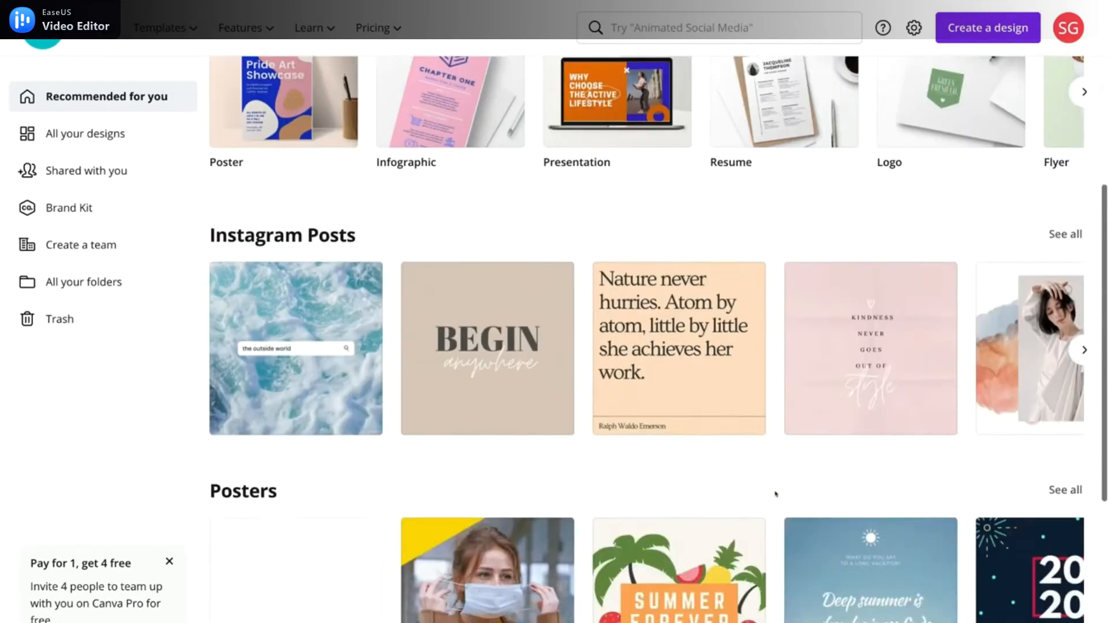
{"action": "scroll", "coordinate": [776, 494], "scroll_direction": "down", "scroll_amount": 7}
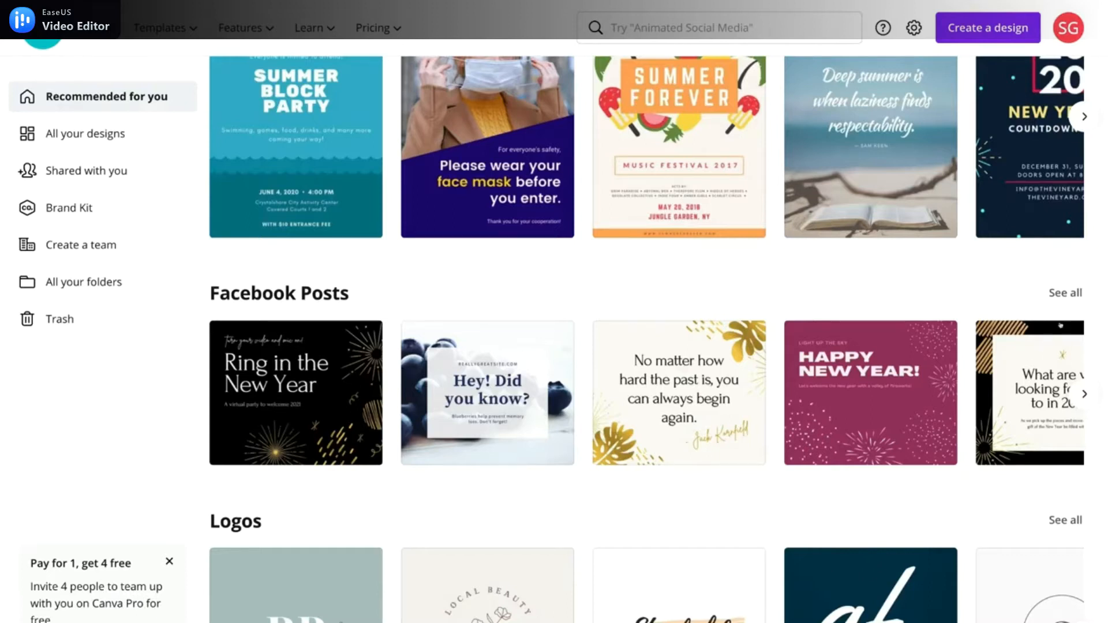
{"action": "left_click", "coordinate": [1069, 292]}
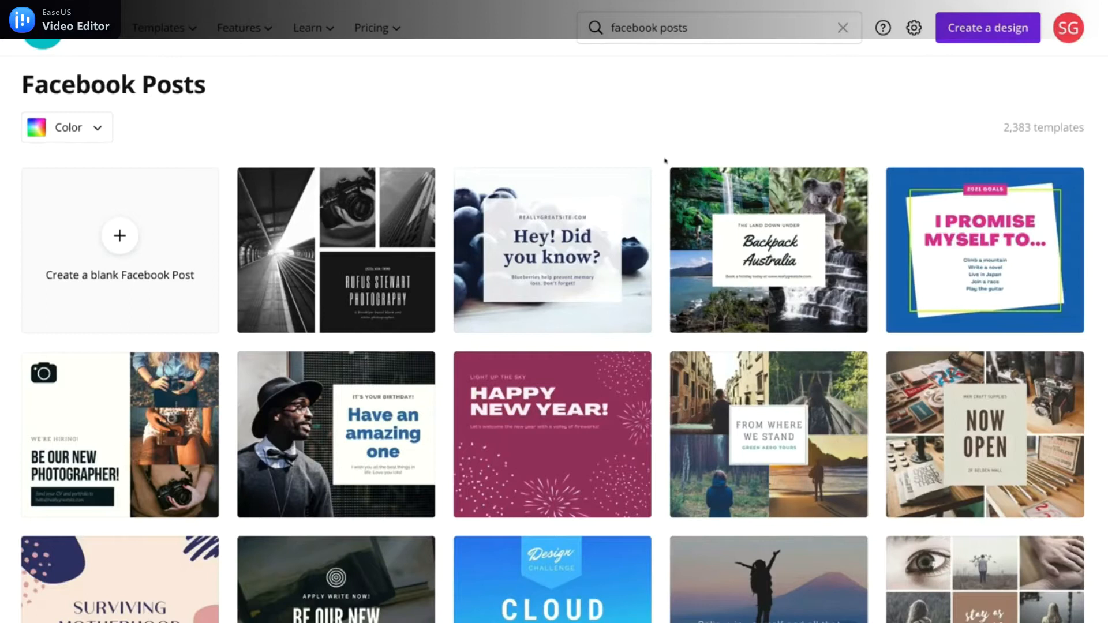
Browse the Facebook post templates and open the "NOW OPEN" craft supplies template for editing
{"action": "scroll", "coordinate": [665, 161], "scroll_direction": "down", "scroll_amount": 6}
{"action": "scroll", "coordinate": [665, 161], "scroll_direction": "down", "scroll_amount": 3}
{"action": "scroll", "coordinate": [664, 162], "scroll_direction": "up", "scroll_amount": 4}
{"action": "scroll", "coordinate": [662, 163], "scroll_direction": "up", "scroll_amount": 3}
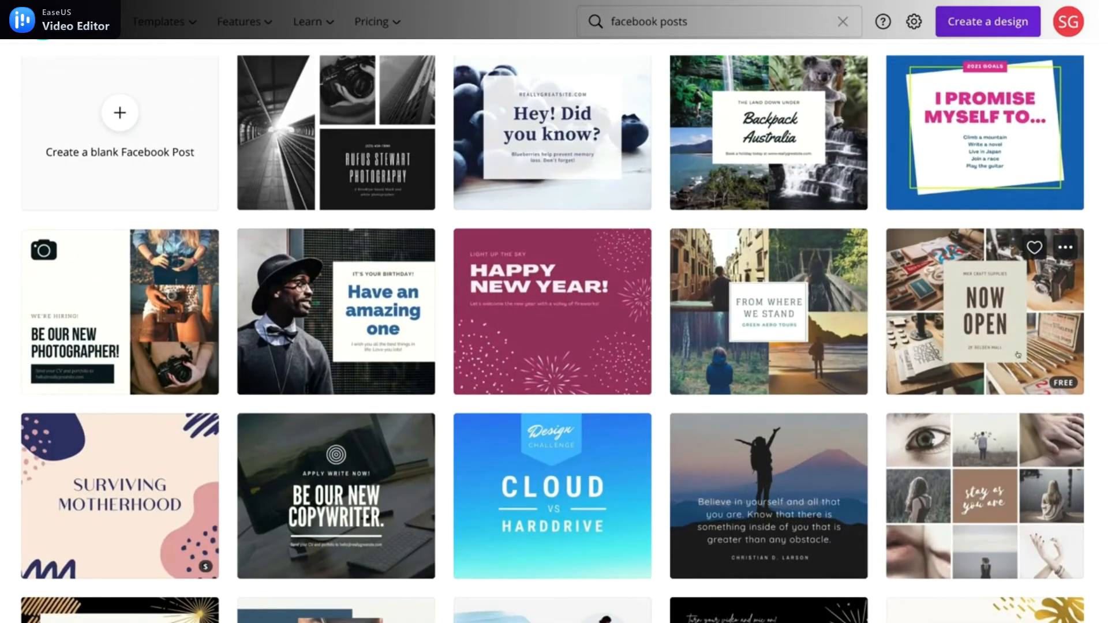
{"action": "left_click", "coordinate": [1001, 299]}
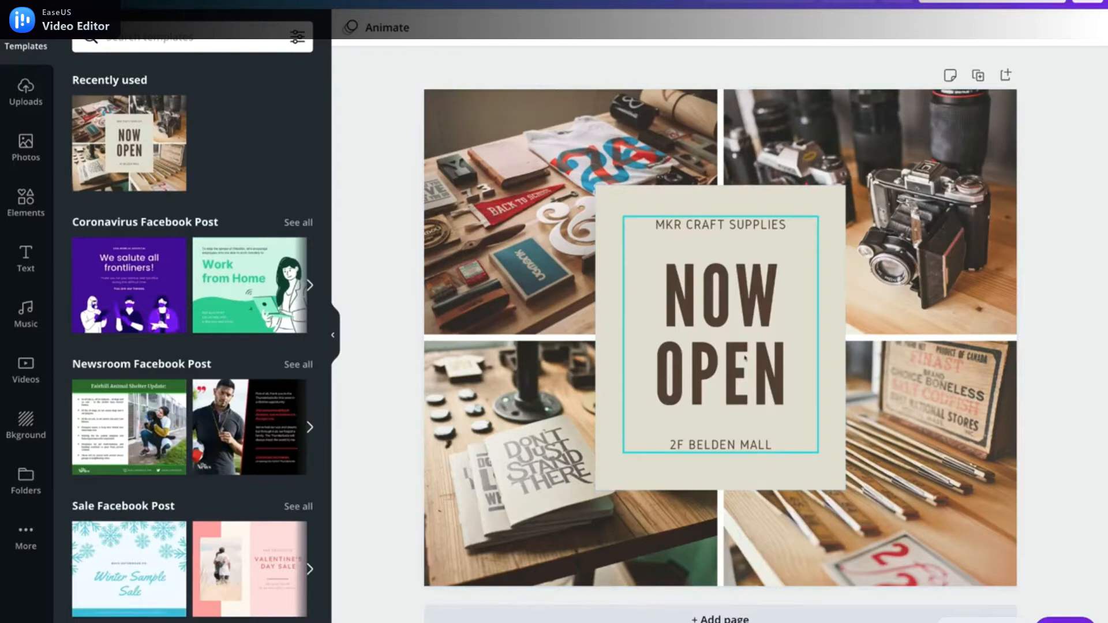
Select the "NOW OPEN" heading and view its available fonts and its letter and line spacing options
{"action": "left_click", "coordinate": [713, 319]}
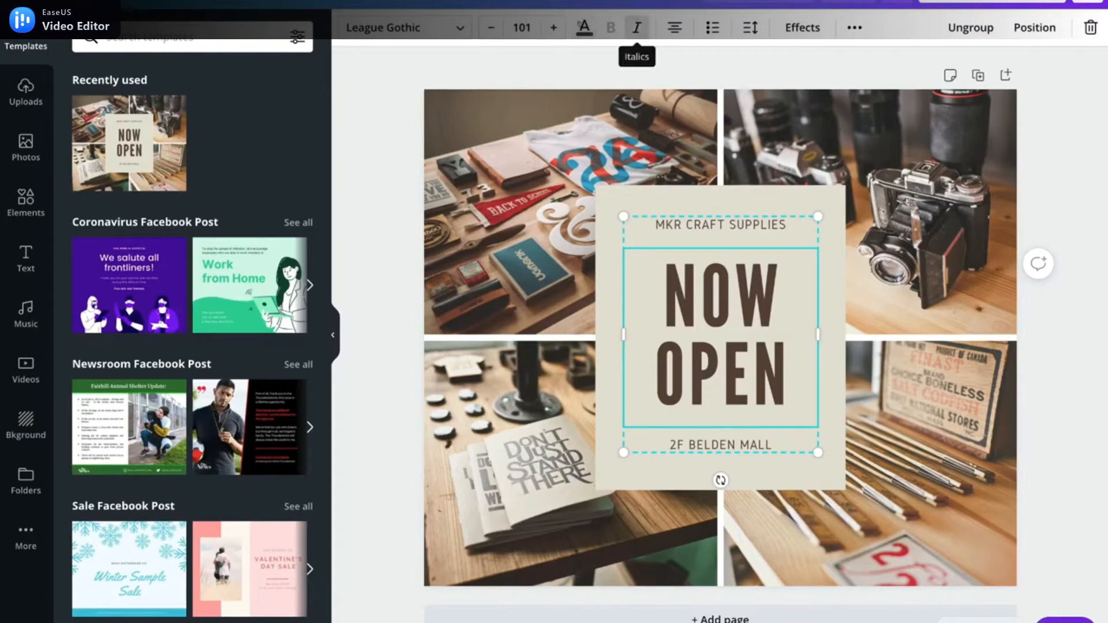
{"action": "left_click", "coordinate": [459, 27]}
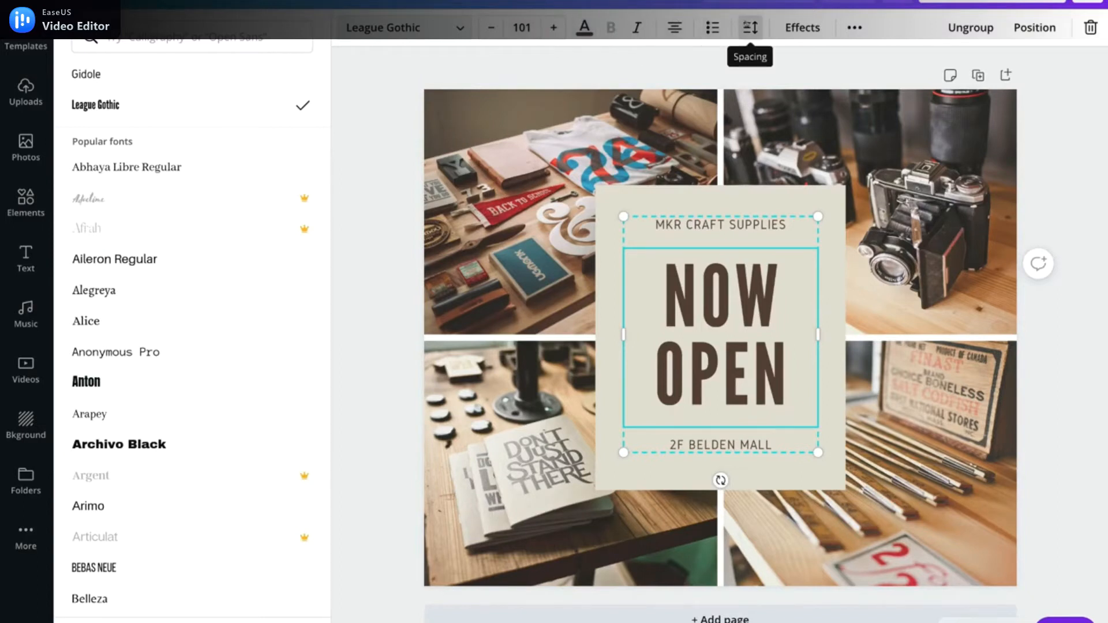
{"action": "left_click", "coordinate": [750, 27]}
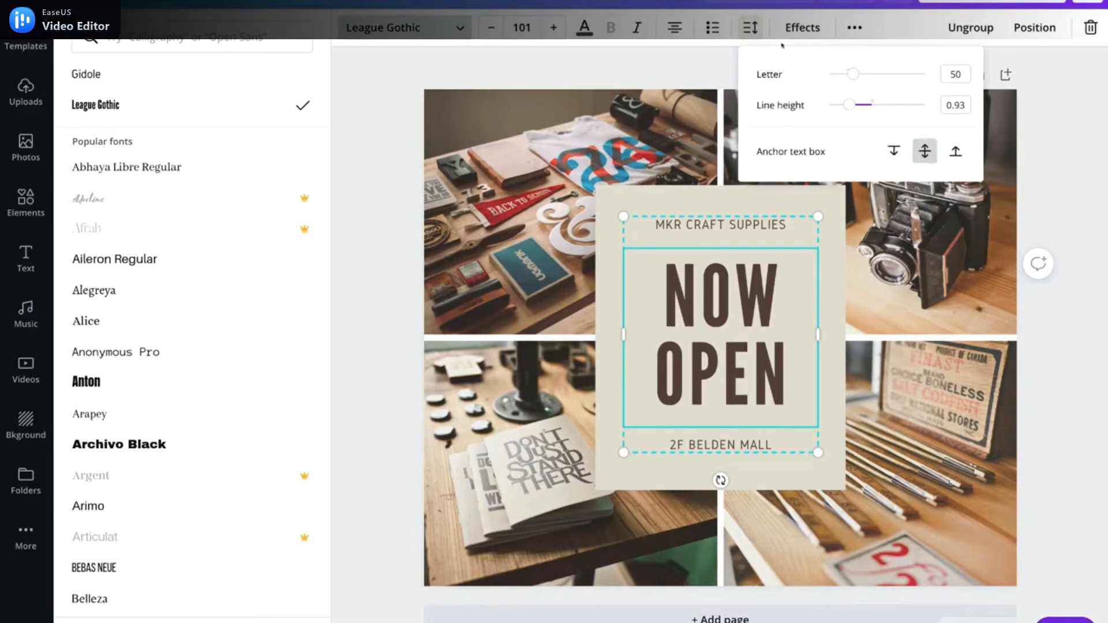
Apply the Lift text effect to the "NOW OPEN" heading and open its additional formatting options
{"action": "left_click", "coordinate": [802, 29]}
{"action": "left_click", "coordinate": [270, 74]}
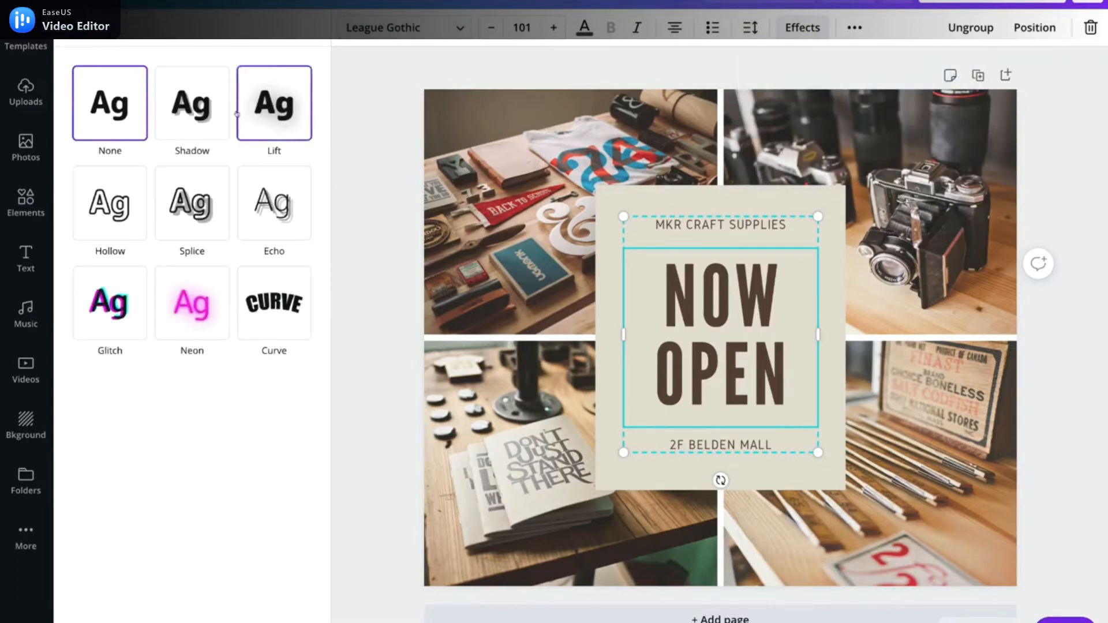
{"action": "left_click", "coordinate": [267, 101]}
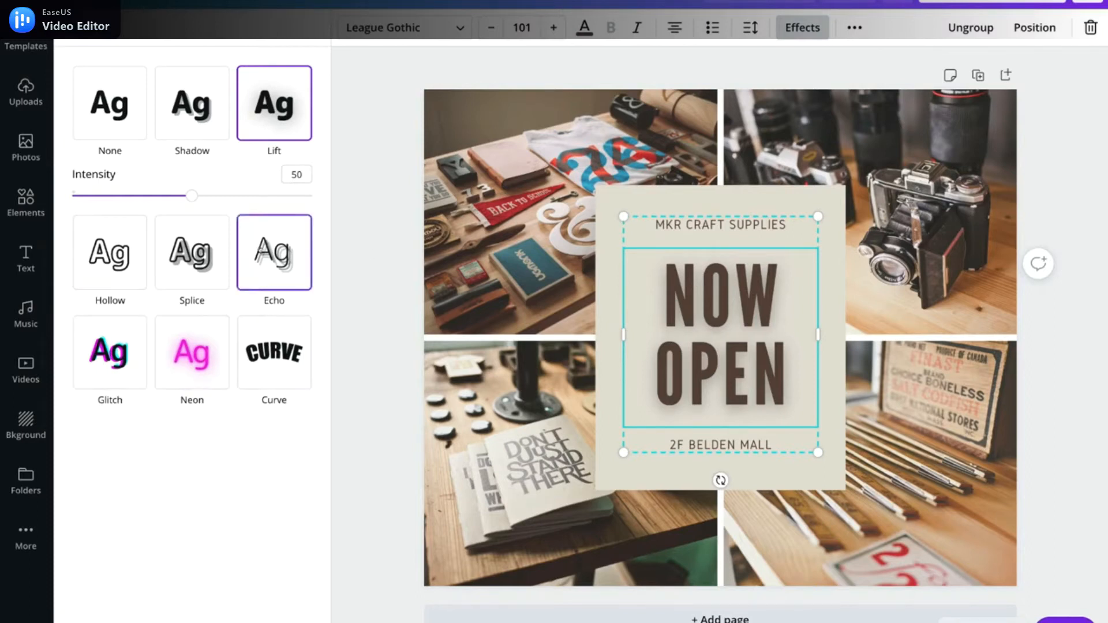
{"action": "left_click", "coordinate": [854, 28]}
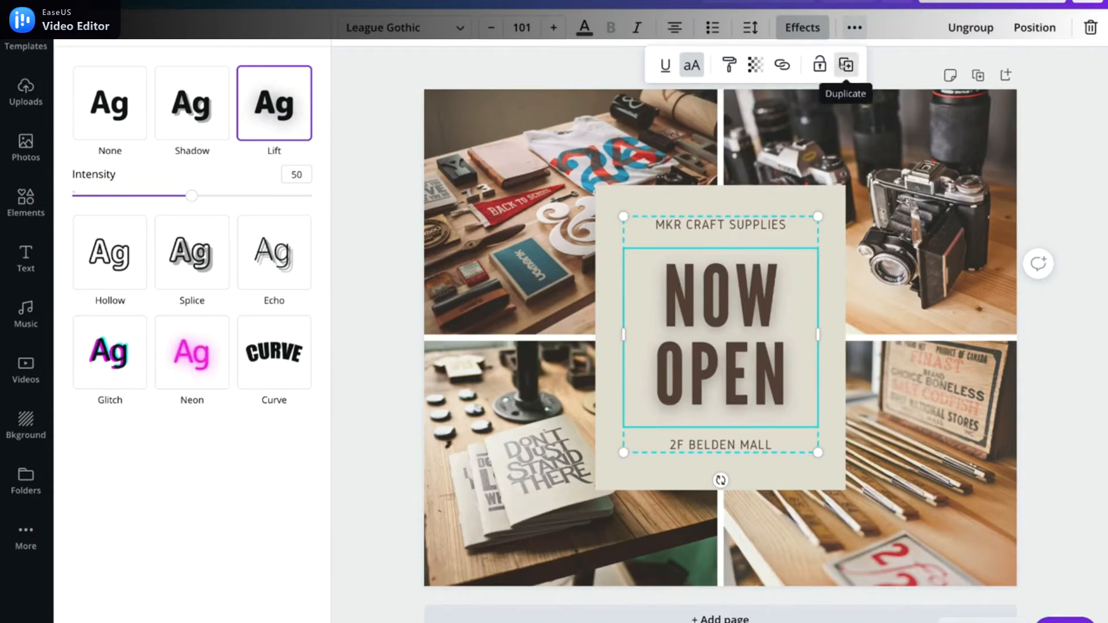
{"action": "left_click", "coordinate": [844, 65]}
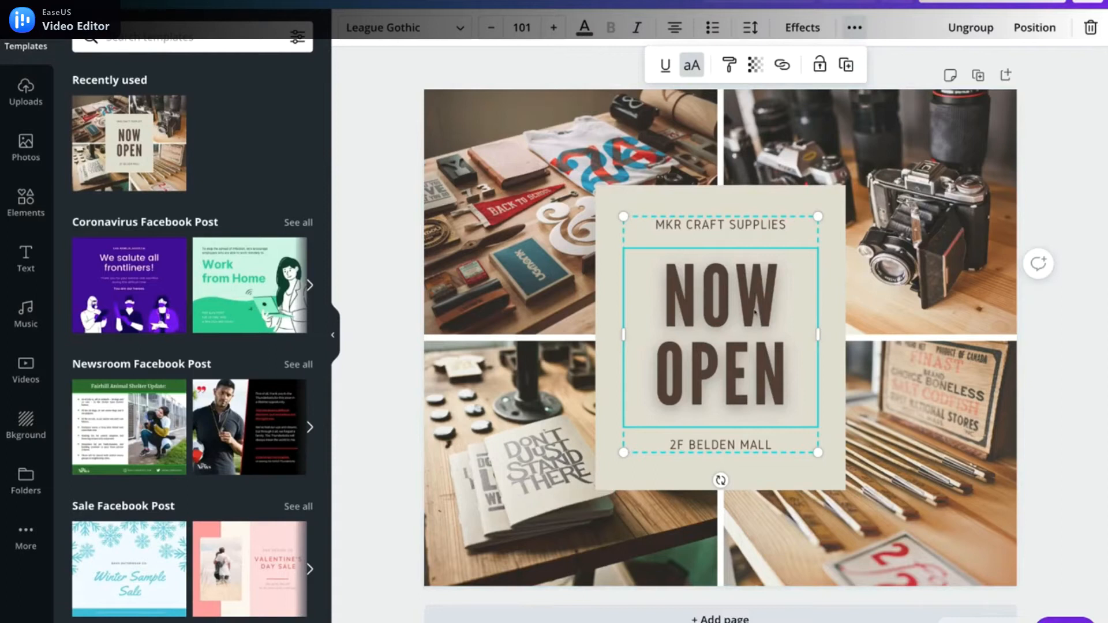
Try inserting "HSHD" before "NOW" in the heading and remove it again
{"action": "left_click", "coordinate": [660, 298]}
{"action": "type", "text": "HSHD"}
{"action": "key", "text": "BackSpace"}
{"action": "key", "text": "BackSpace"}
{"action": "key", "text": "BackSpace"}
{"action": "key", "text": "BackSpace"}
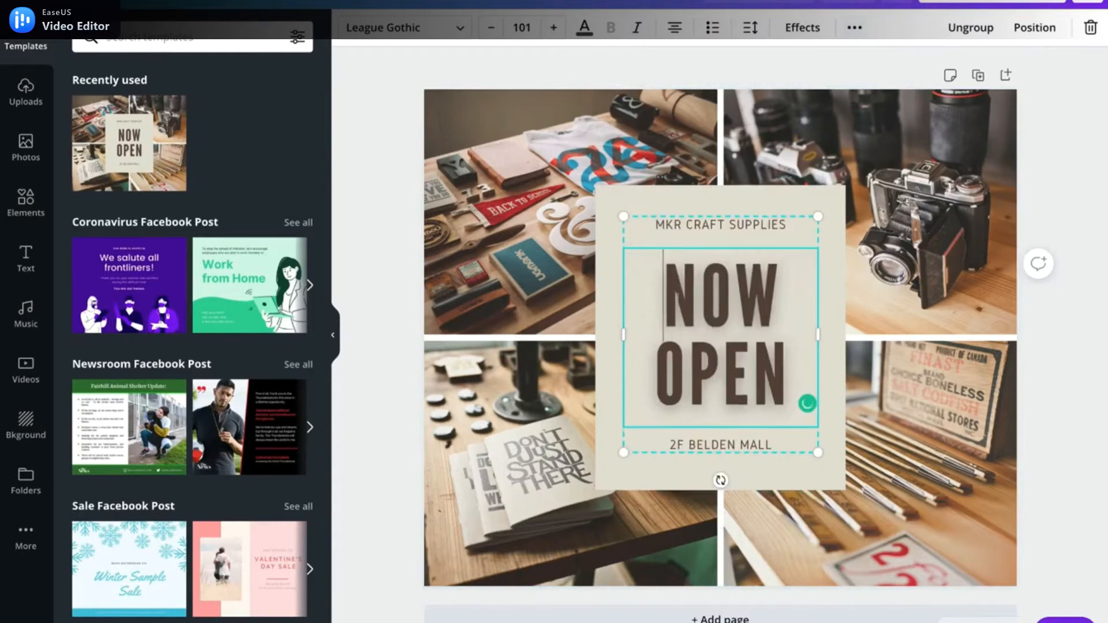
Try deleting the word "NOW" from the heading and undo the deletion
{"action": "left_click_drag", "start_coordinate": [782, 294], "coordinate": [664, 295]}
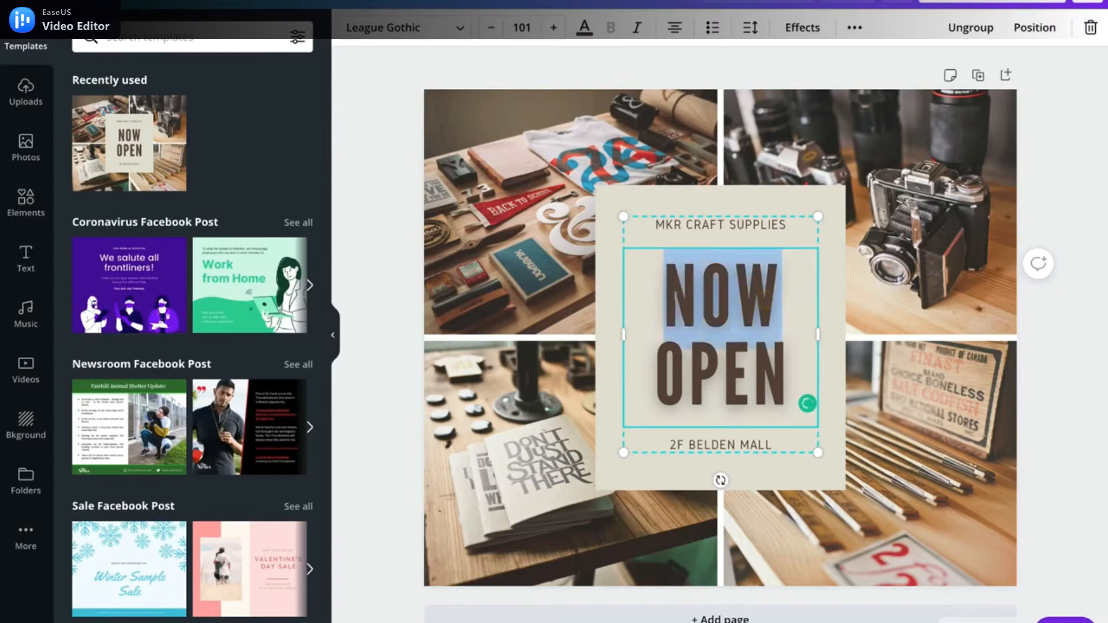
{"action": "key", "text": "BackSpace"}
{"action": "key", "text": "ctrl+z"}
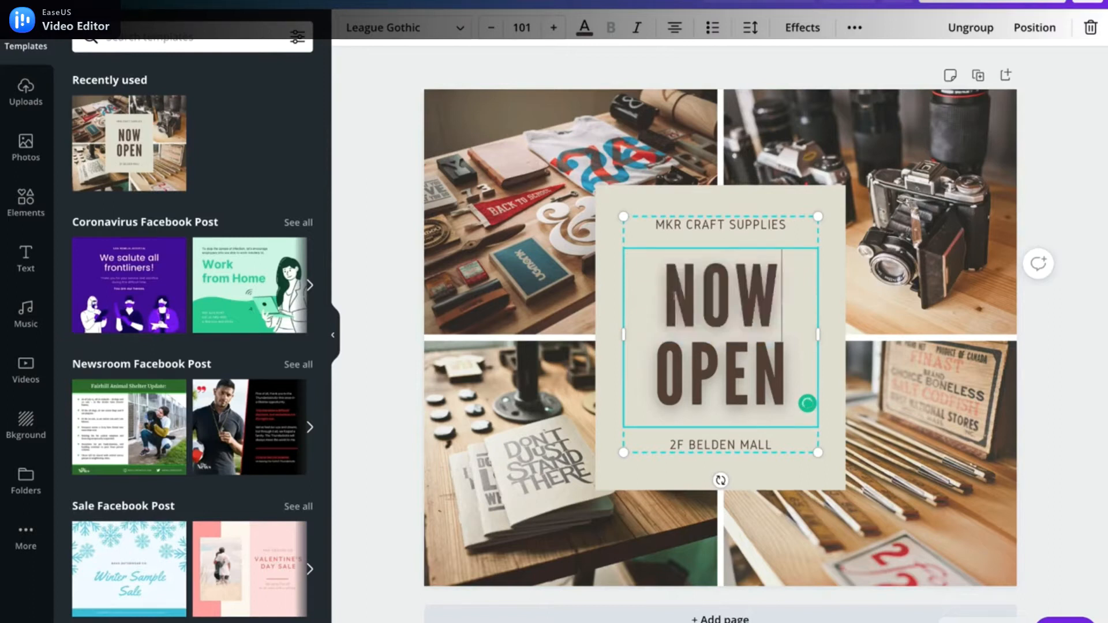
Try replacing the "MKR CRAFT SUPPLIES" line with "JSHBCHBAKH" and undo the replacement
{"action": "double_click", "coordinate": [747, 226]}
{"action": "type", "text": "JSHBCHBAKH"}
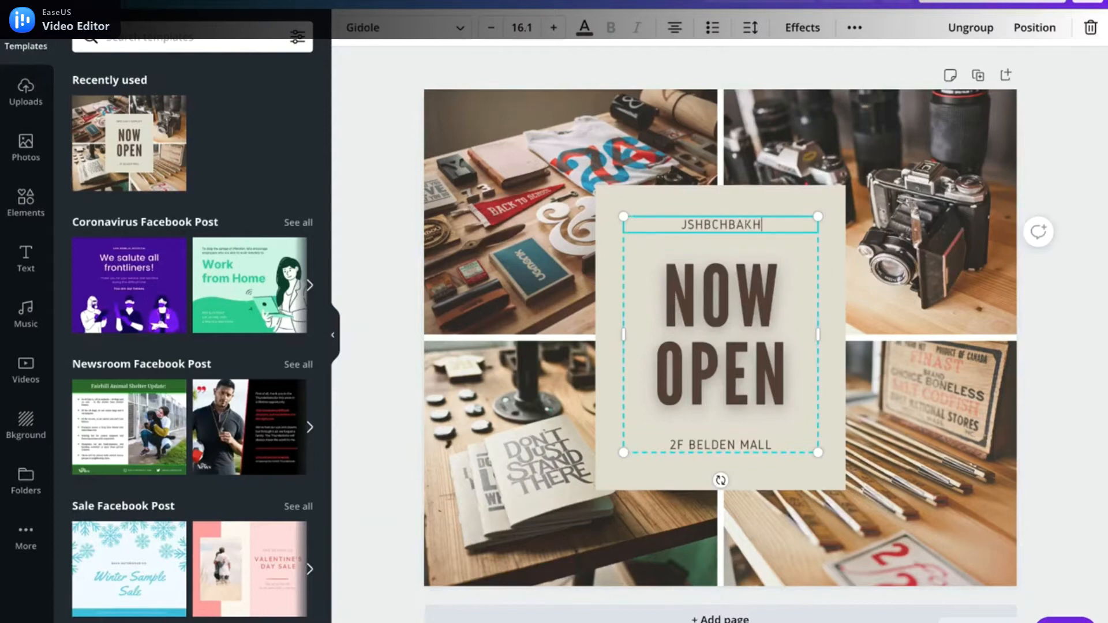
{"action": "key", "text": "ctrl+z"}
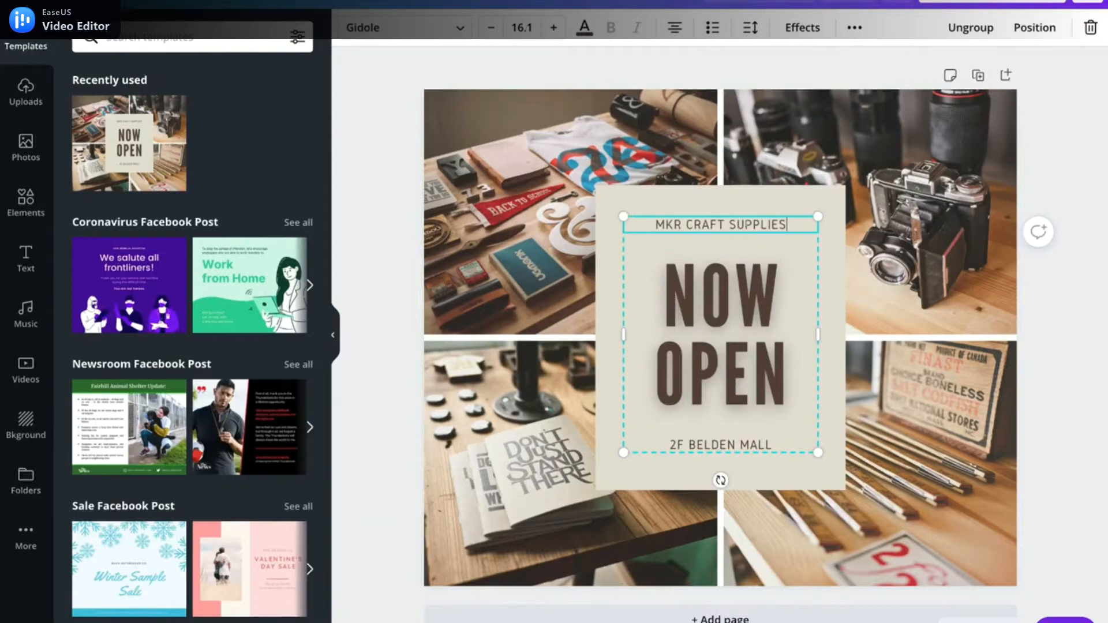
Try slightly enlarging and rotating the text group in the centre of the post
{"action": "mouse_move", "coordinate": [820, 457]}
{"action": "left_mouse_down"}
{"action": "mouse_move", "coordinate": [855, 475]}
{"action": "mouse_move", "coordinate": [834, 479]}
{"action": "mouse_move", "coordinate": [843, 493]}
{"action": "mouse_move", "coordinate": [930, 548]}
{"action": "mouse_move", "coordinate": [820, 457]}
{"action": "left_mouse_up"}
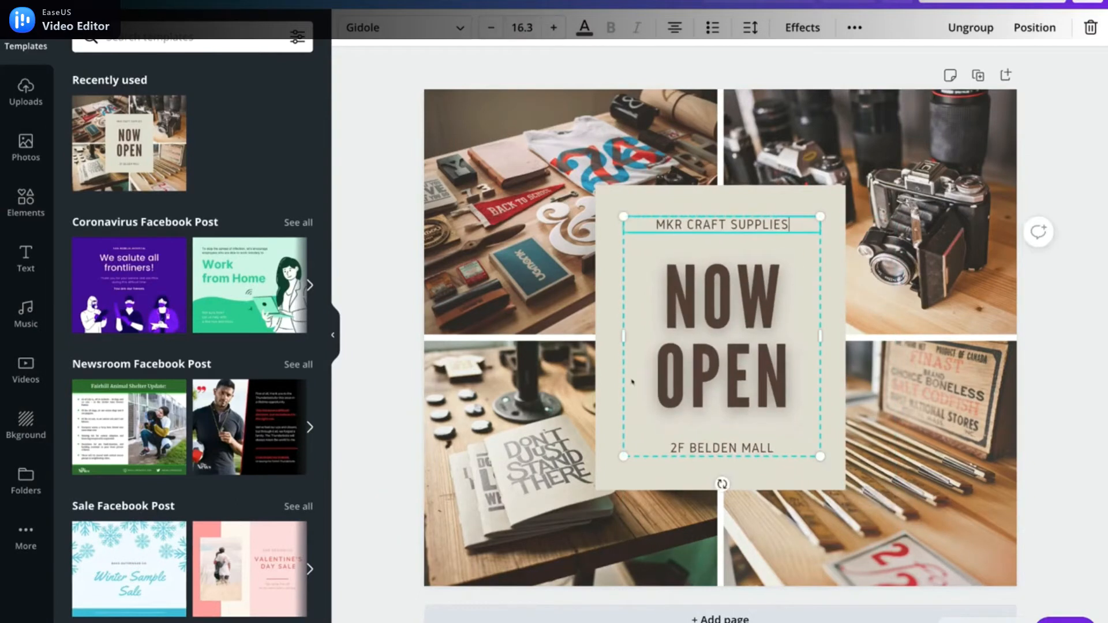
{"action": "mouse_move", "coordinate": [723, 483]}
{"action": "left_mouse_down"}
{"action": "mouse_move", "coordinate": [646, 471]}
{"action": "mouse_move", "coordinate": [721, 485]}
{"action": "left_mouse_up"}
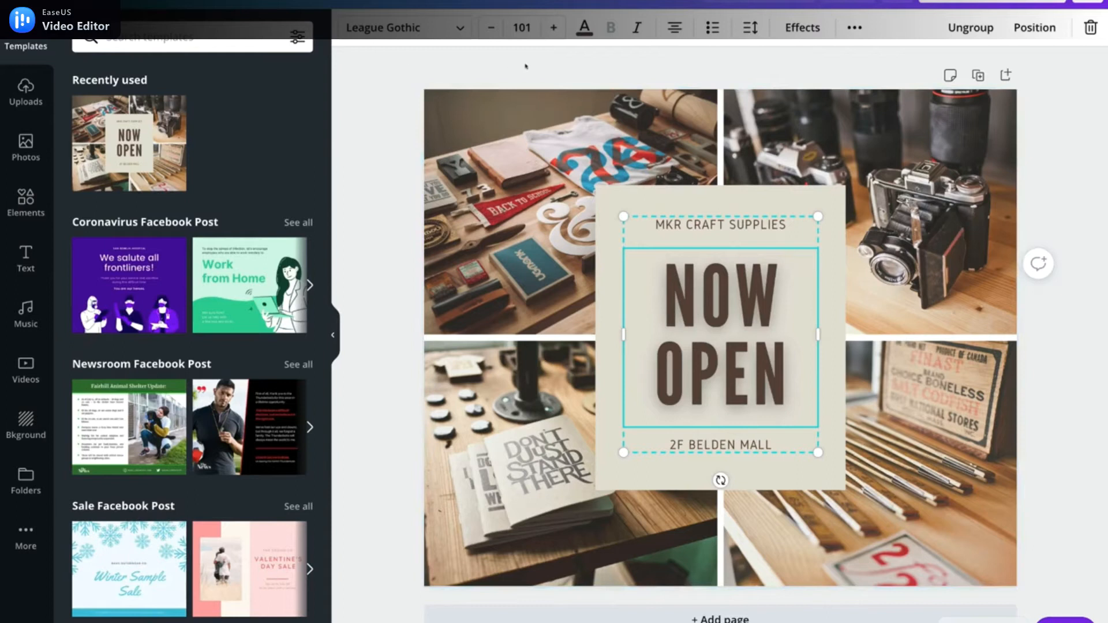
Examine the image adjustment, flip and grid spacing options for the photo collage behind the text
{"action": "left_click", "coordinate": [493, 199]}
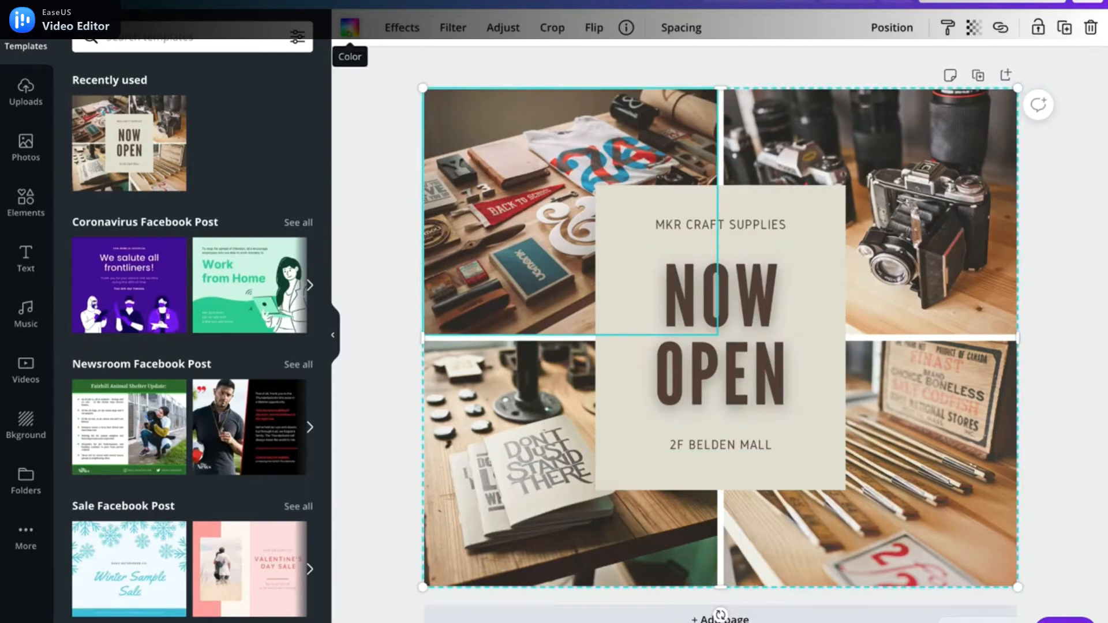
{"action": "left_click", "coordinate": [402, 29]}
{"action": "left_click", "coordinate": [444, 29]}
{"action": "left_click", "coordinate": [505, 28]}
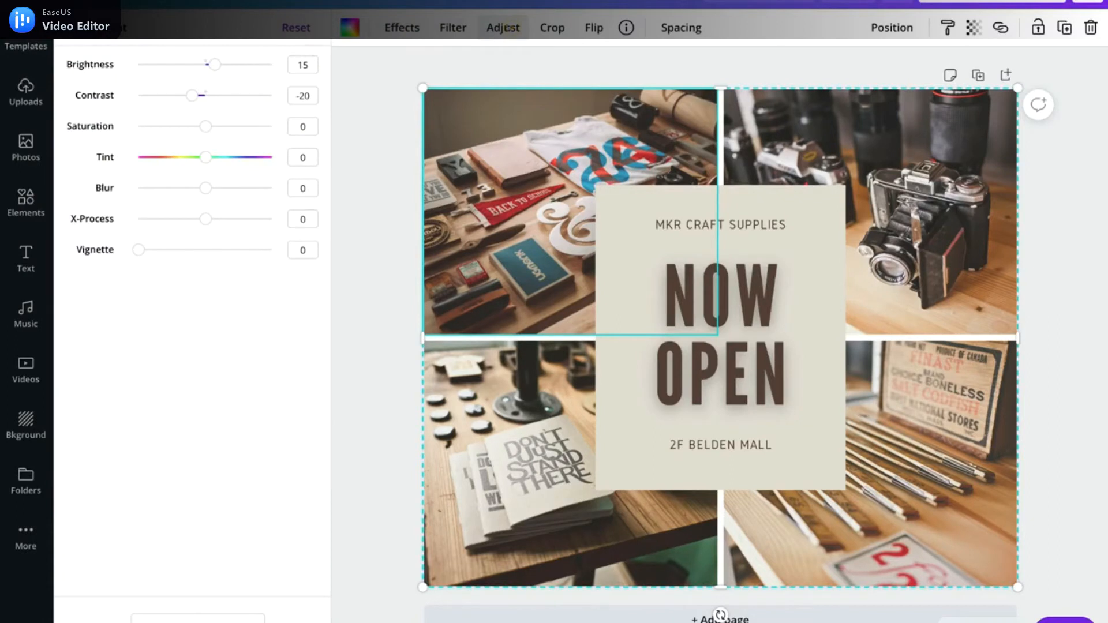
{"action": "left_click", "coordinate": [552, 28]}
{"action": "left_click", "coordinate": [376, 27]}
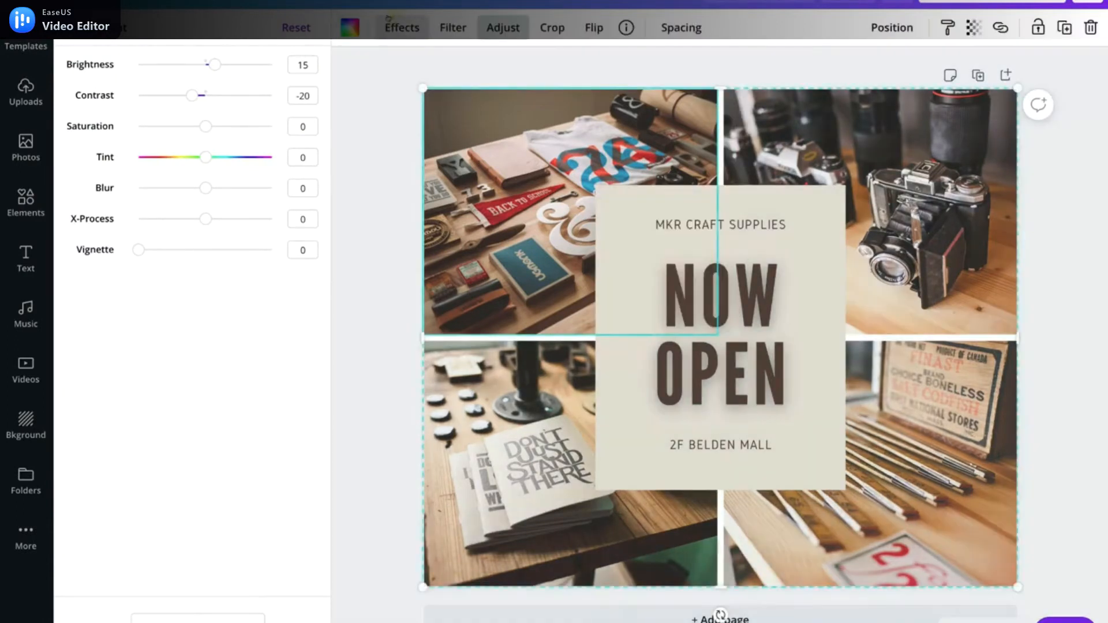
{"action": "left_click", "coordinate": [591, 27]}
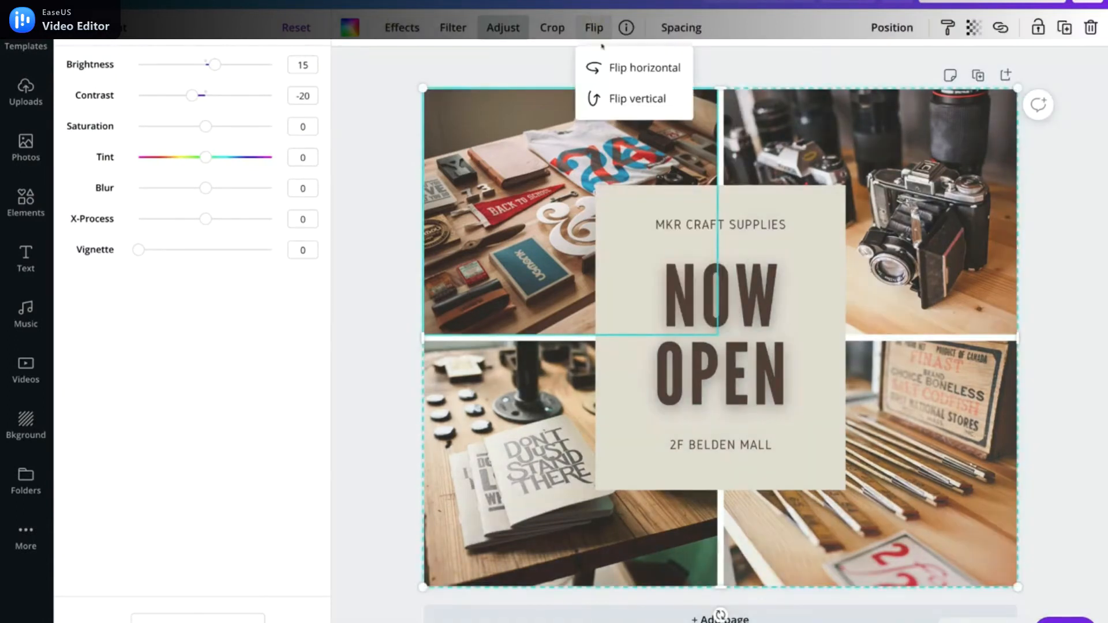
{"action": "left_click", "coordinate": [670, 36]}
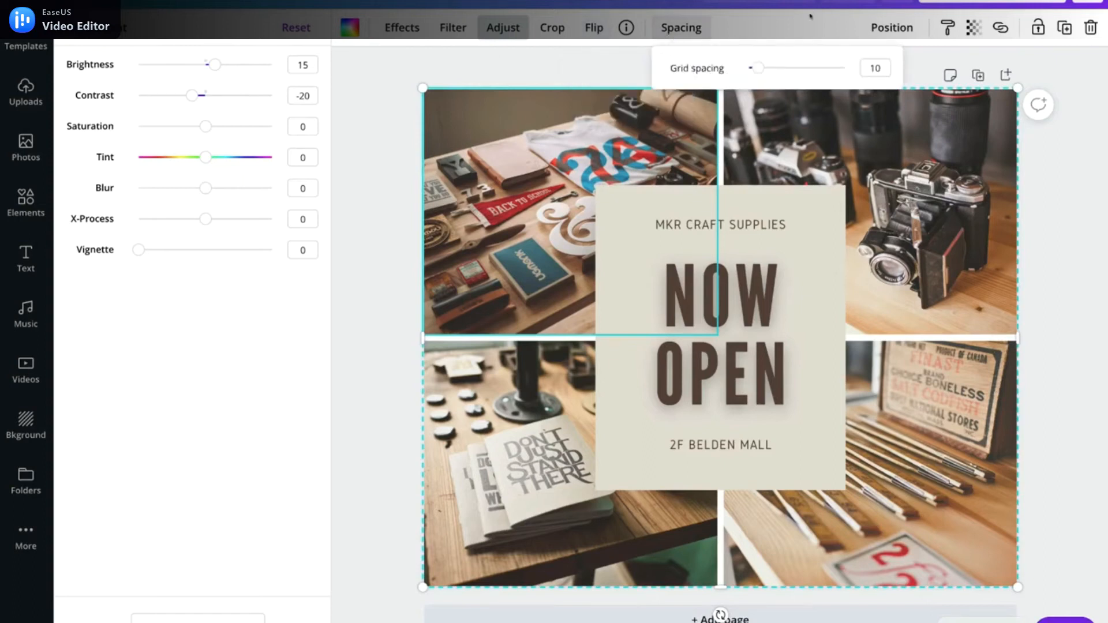
Try bringing the photo collage forward in front of the beige card and its text, and undo the reordering
{"action": "left_click", "coordinate": [881, 24]}
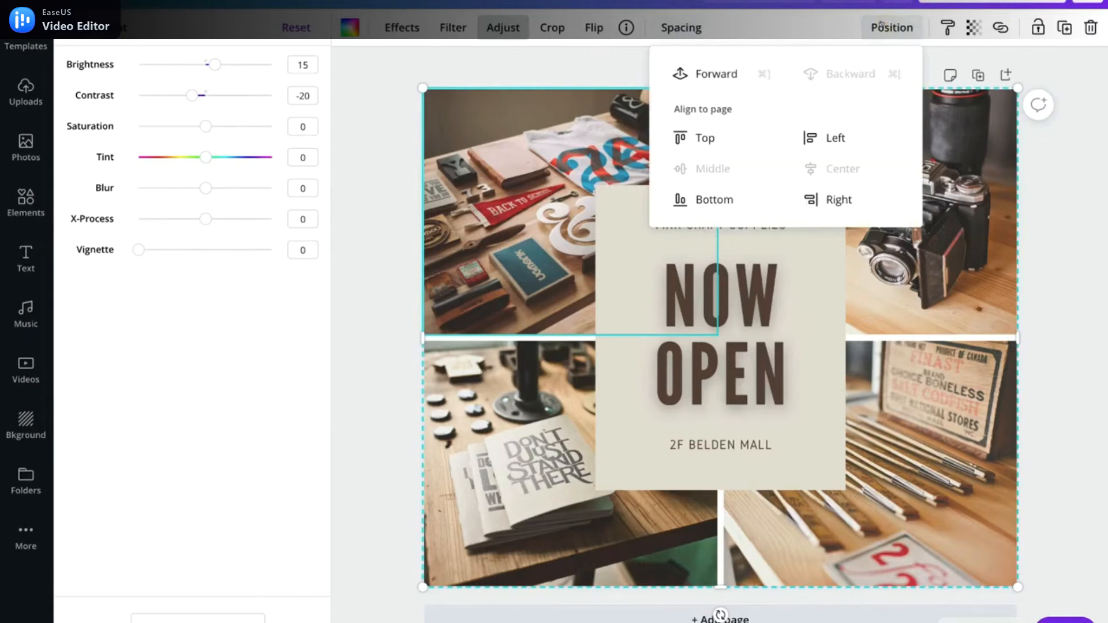
{"action": "left_click", "coordinate": [699, 79]}
{"action": "left_click", "coordinate": [698, 79]}
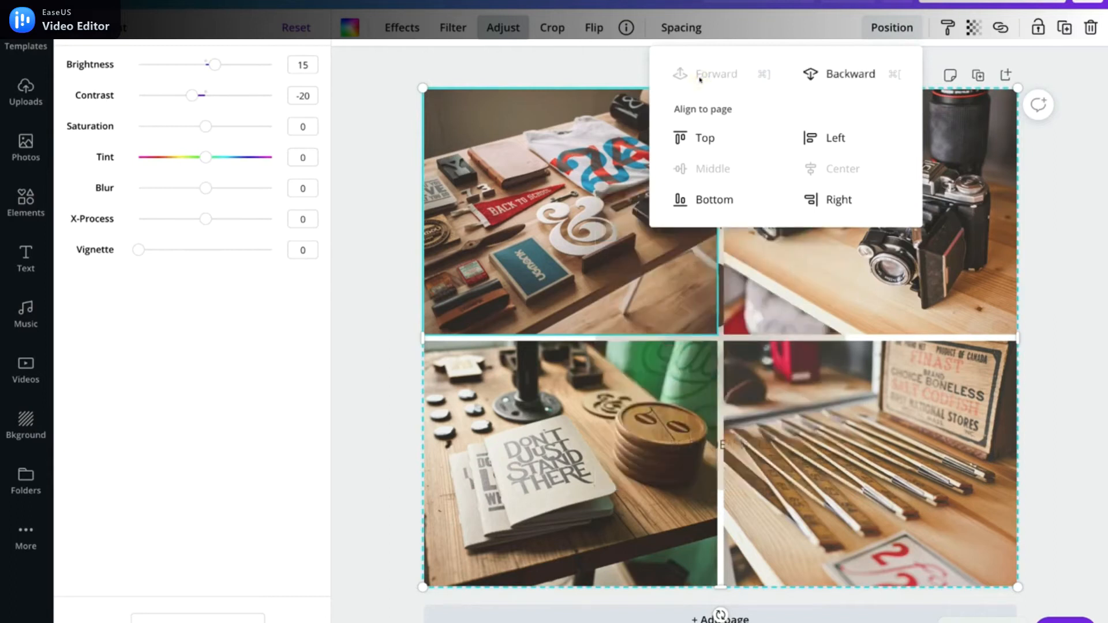
{"action": "left_click", "coordinate": [389, 156]}
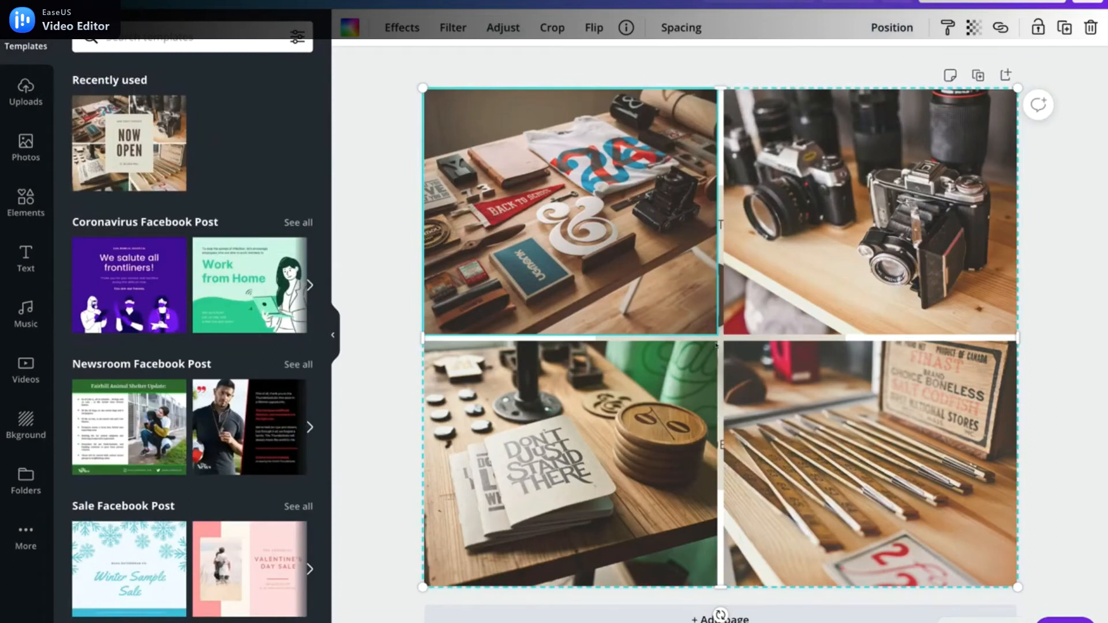
{"action": "key", "text": "ctrl+z"}
{"action": "key", "text": "ctrl+z"}
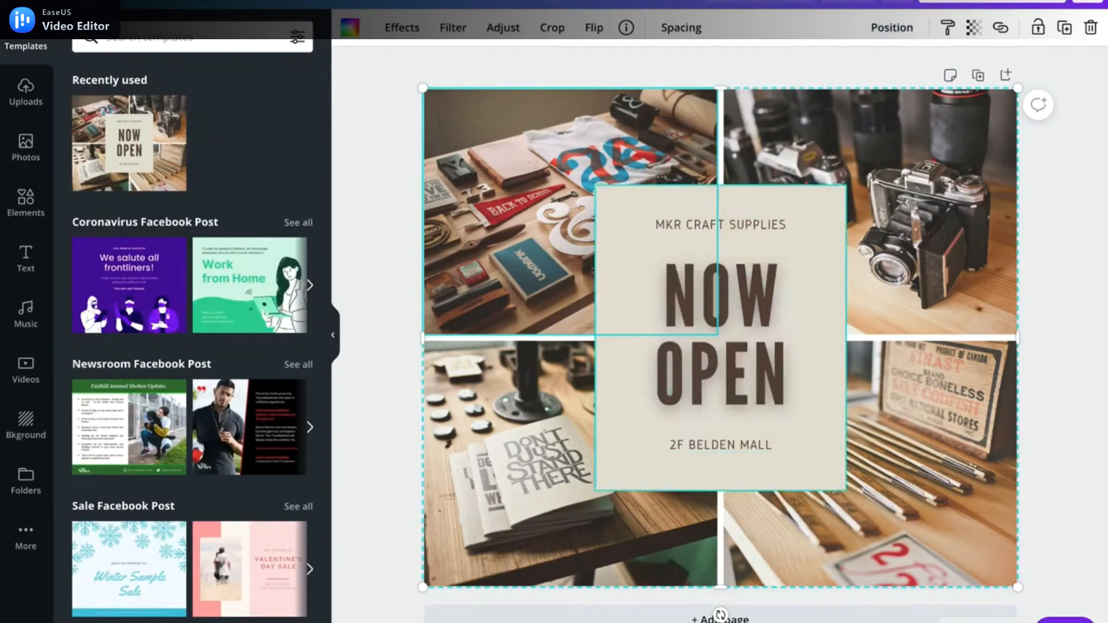
Examine the colour choices for the beige card behind the heading
{"action": "left_click", "coordinate": [612, 415]}
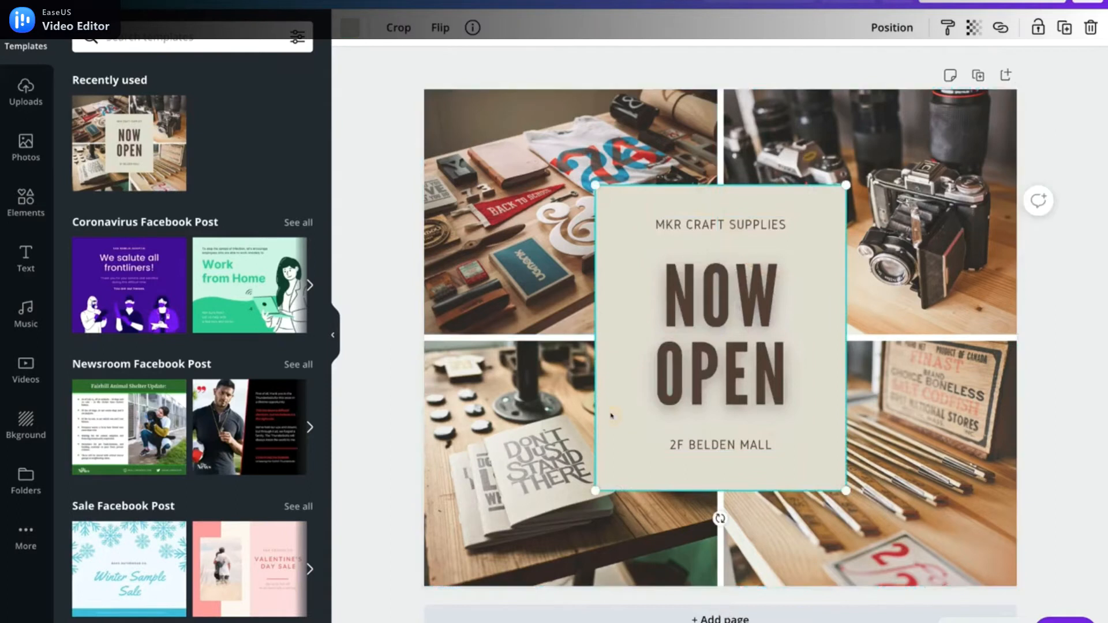
{"action": "left_click", "coordinate": [346, 27]}
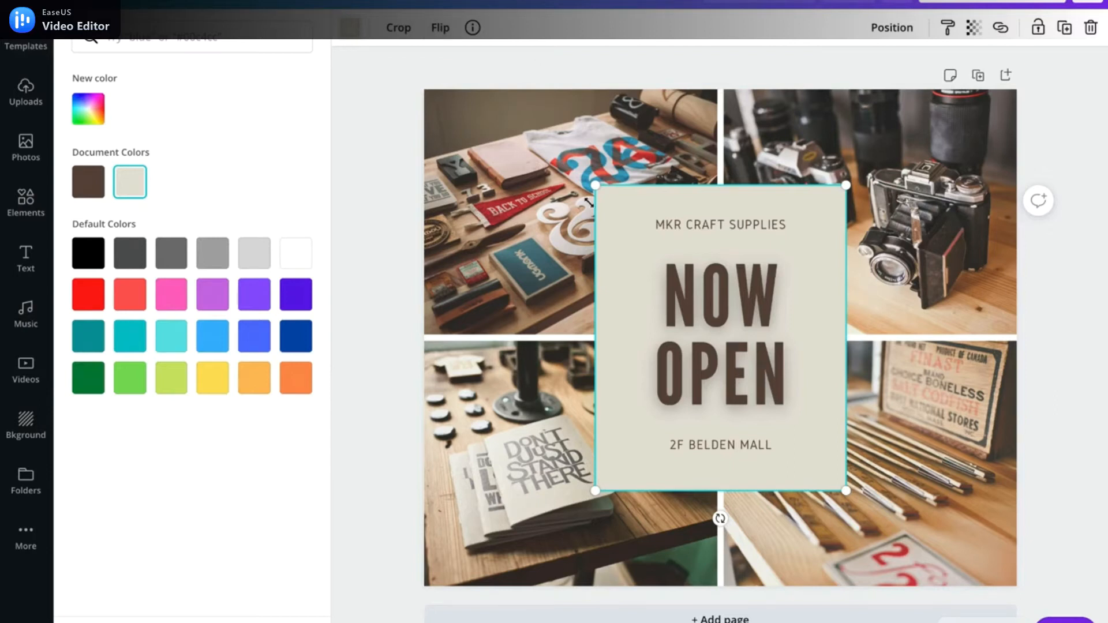
{"action": "left_click", "coordinate": [608, 272]}
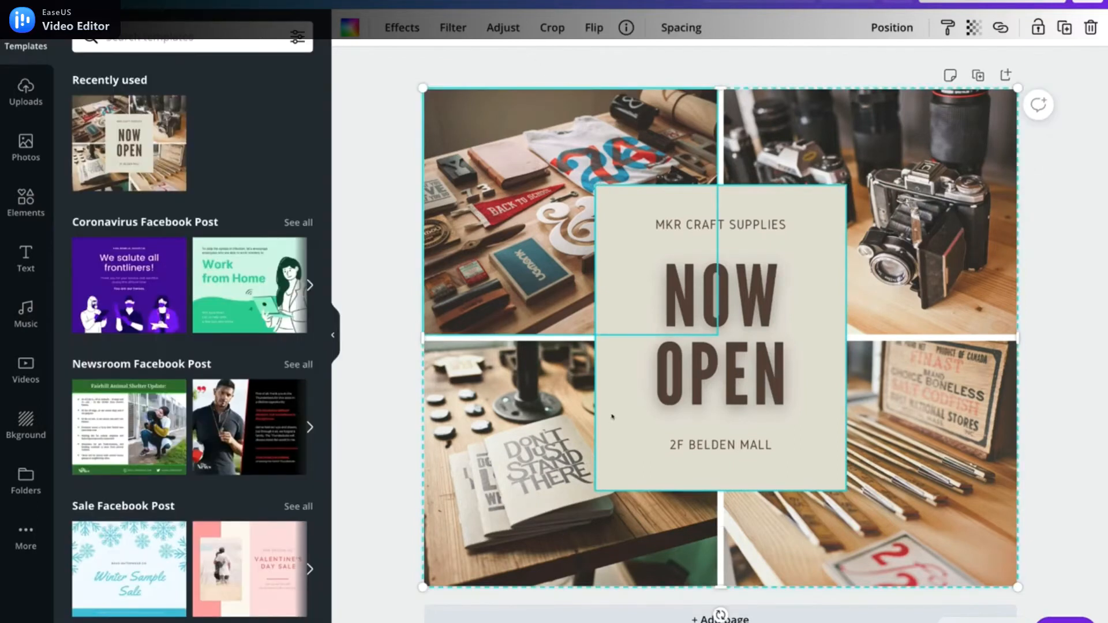
Try moving the beige card on the collage and undo the change
{"action": "left_click_drag", "start_coordinate": [619, 415], "coordinate": [669, 354]}
{"action": "left_click", "coordinate": [677, 370]}
{"action": "key", "text": "ctrl+z"}
{"action": "key", "text": "ctrl+z"}
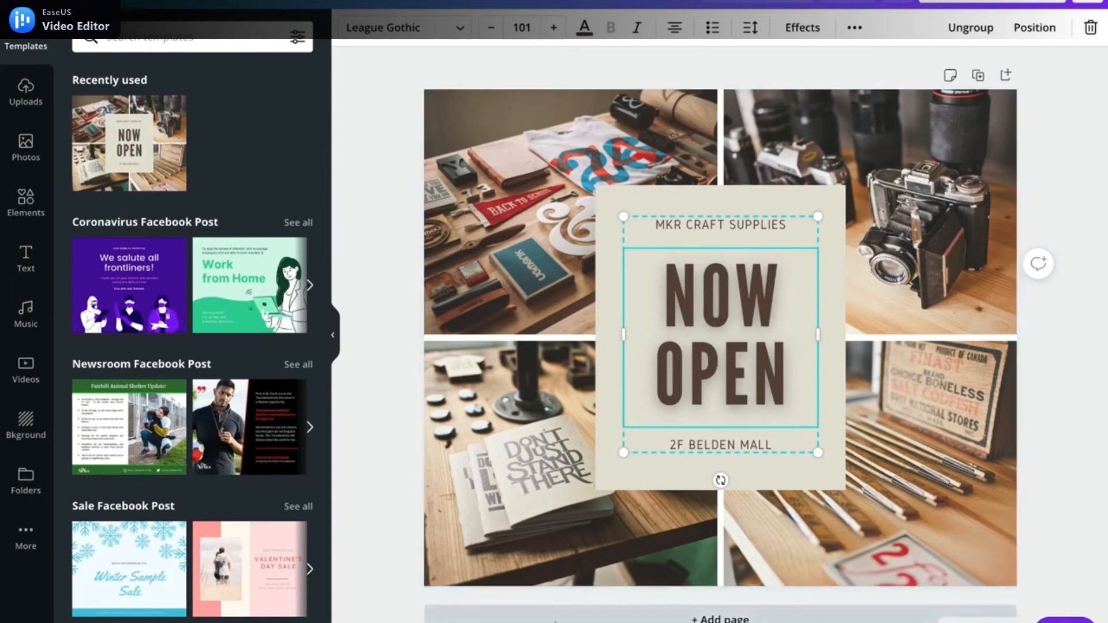
Add two blank pages after the NOW OPEN collage page and look over all pages
{"action": "left_click", "coordinate": [774, 618]}
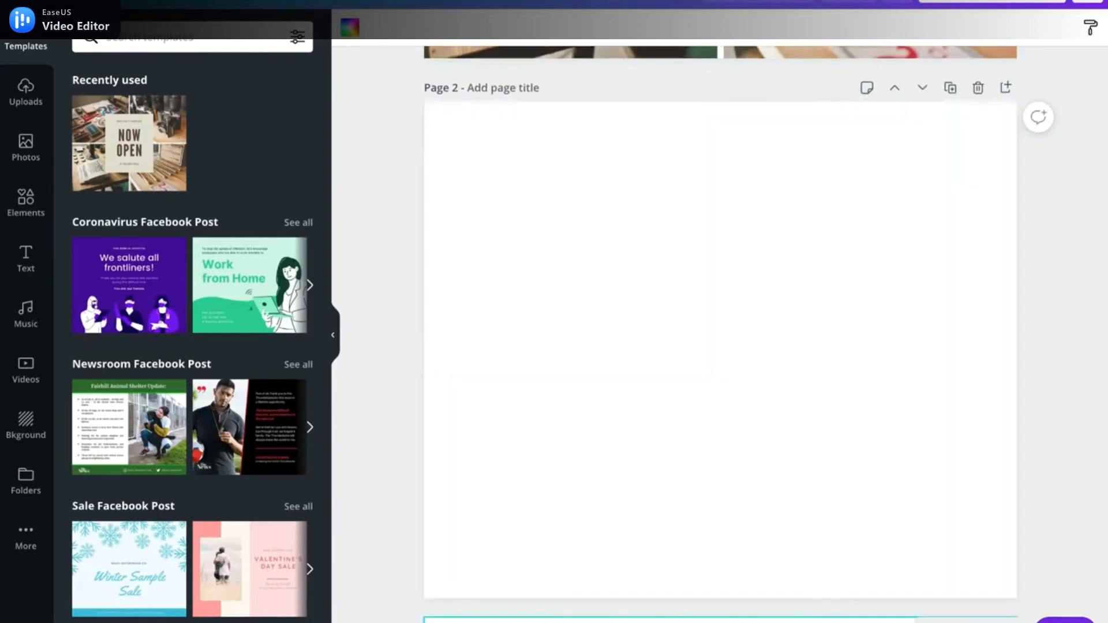
{"action": "left_click", "coordinate": [720, 618]}
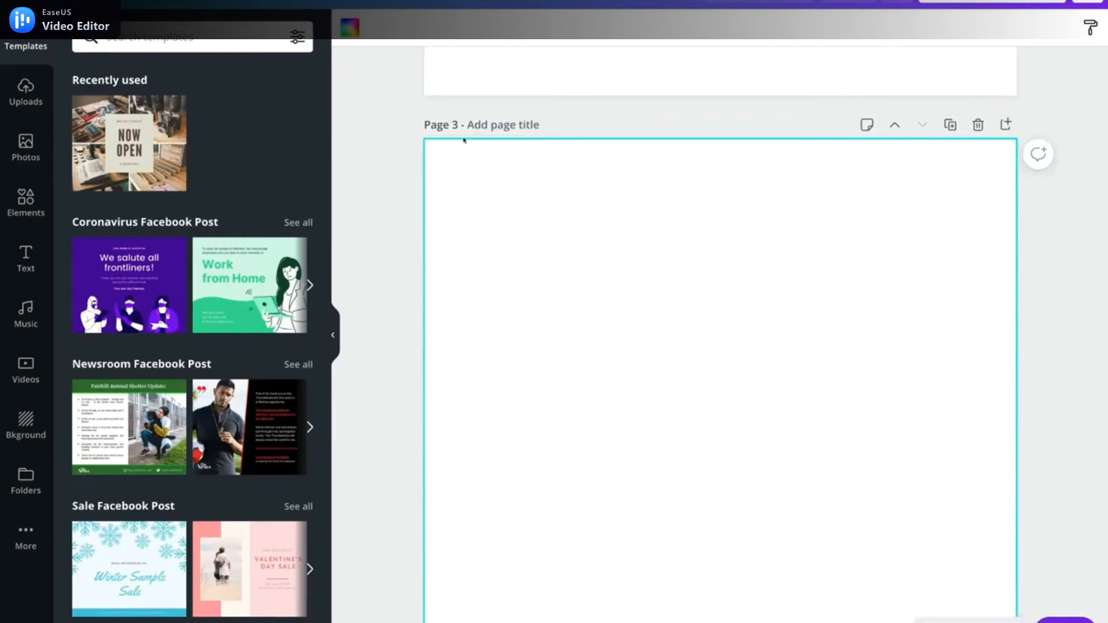
{"action": "scroll", "coordinate": [715, 208], "scroll_direction": "up", "scroll_amount": 12}
{"action": "scroll", "coordinate": [714, 208], "scroll_direction": "up", "scroll_amount": 3}
{"action": "scroll", "coordinate": [686, 351], "scroll_direction": "down", "scroll_amount": 12}
{"action": "scroll", "coordinate": [704, 441], "scroll_direction": "up", "scroll_amount": 12}
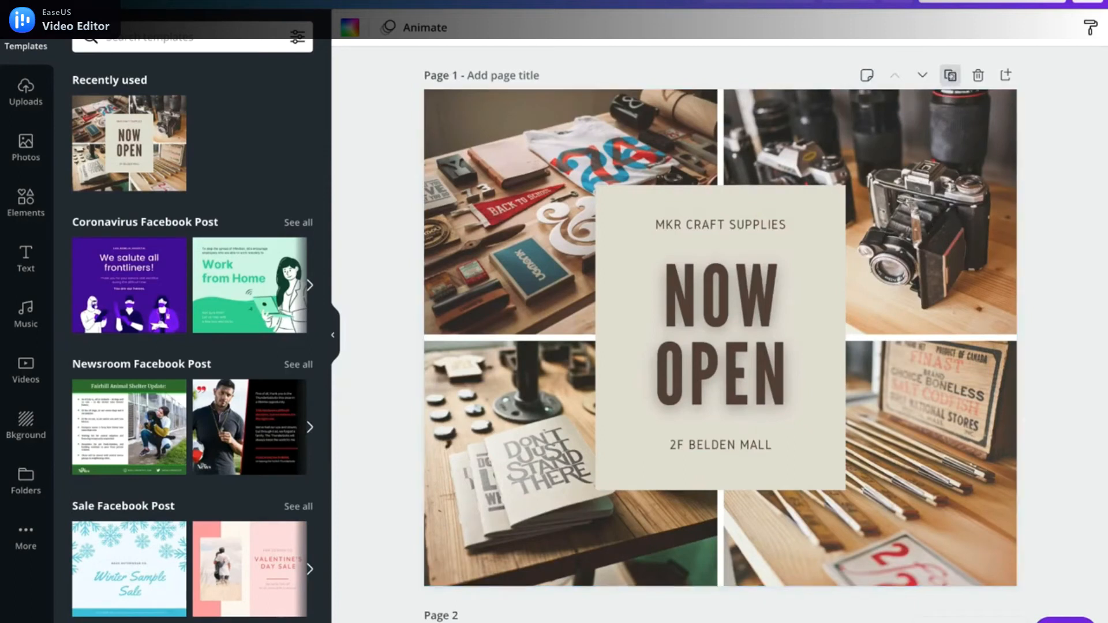
Duplicate the NOW OPEN collage page, compare the two copies and delete the first one
{"action": "left_click", "coordinate": [950, 75]}
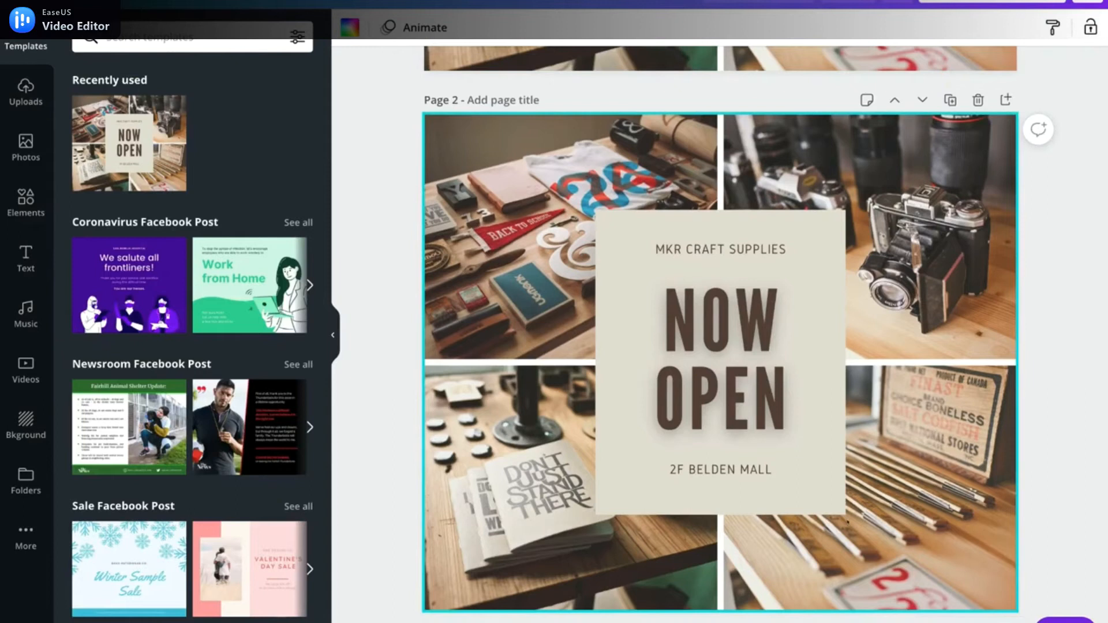
{"action": "scroll", "coordinate": [814, 163], "scroll_direction": "up", "scroll_amount": 7}
{"action": "scroll", "coordinate": [814, 163], "scroll_direction": "down", "scroll_amount": 6}
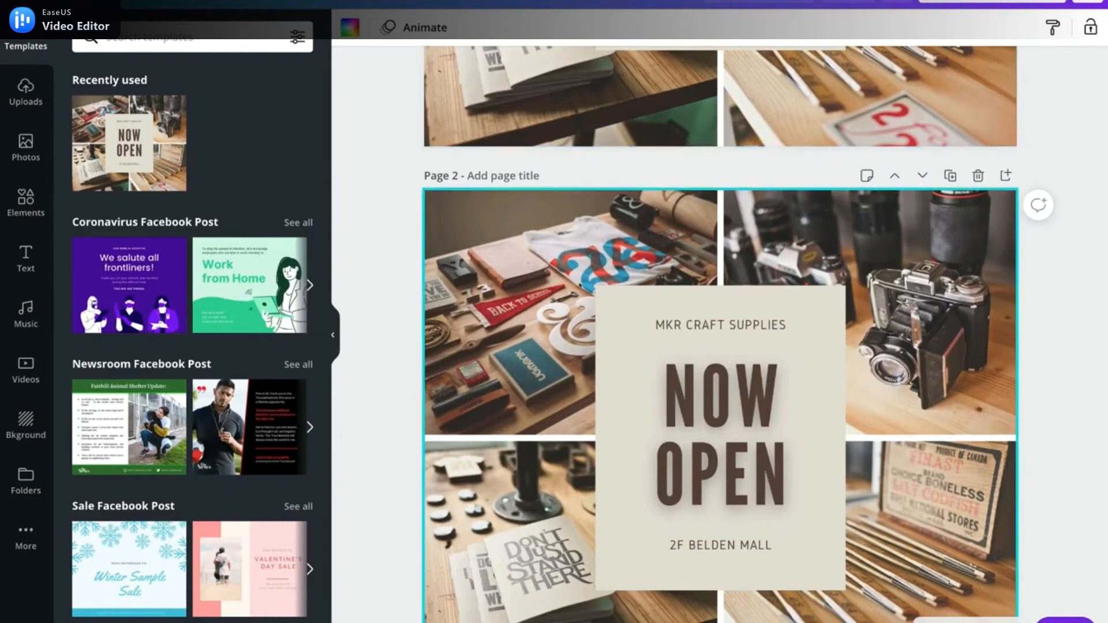
{"action": "scroll", "coordinate": [853, 250], "scroll_direction": "up", "scroll_amount": 5}
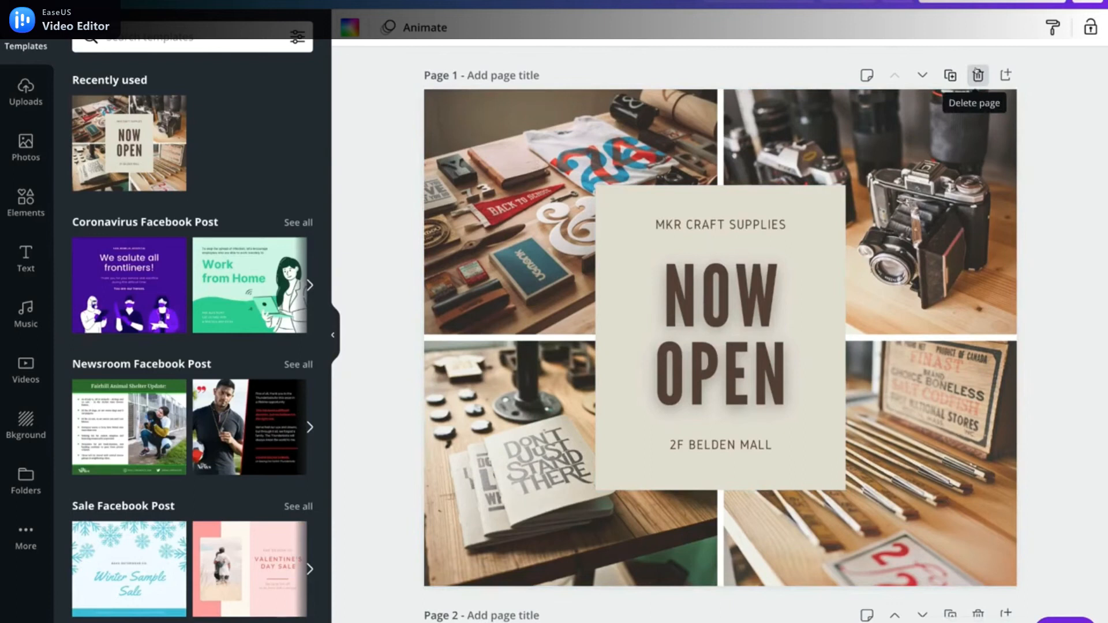
{"action": "left_click", "coordinate": [979, 75]}
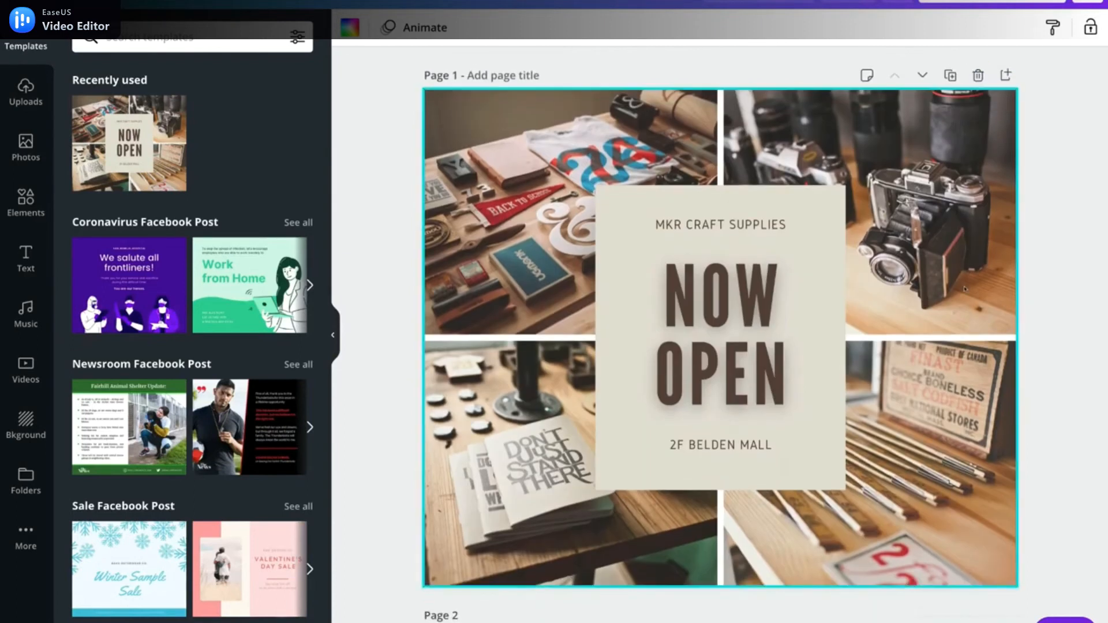
Delete the blank third page at the end of the design
{"action": "scroll", "coordinate": [965, 290], "scroll_direction": "down", "scroll_amount": 7}
{"action": "scroll", "coordinate": [965, 289], "scroll_direction": "down", "scroll_amount": 10}
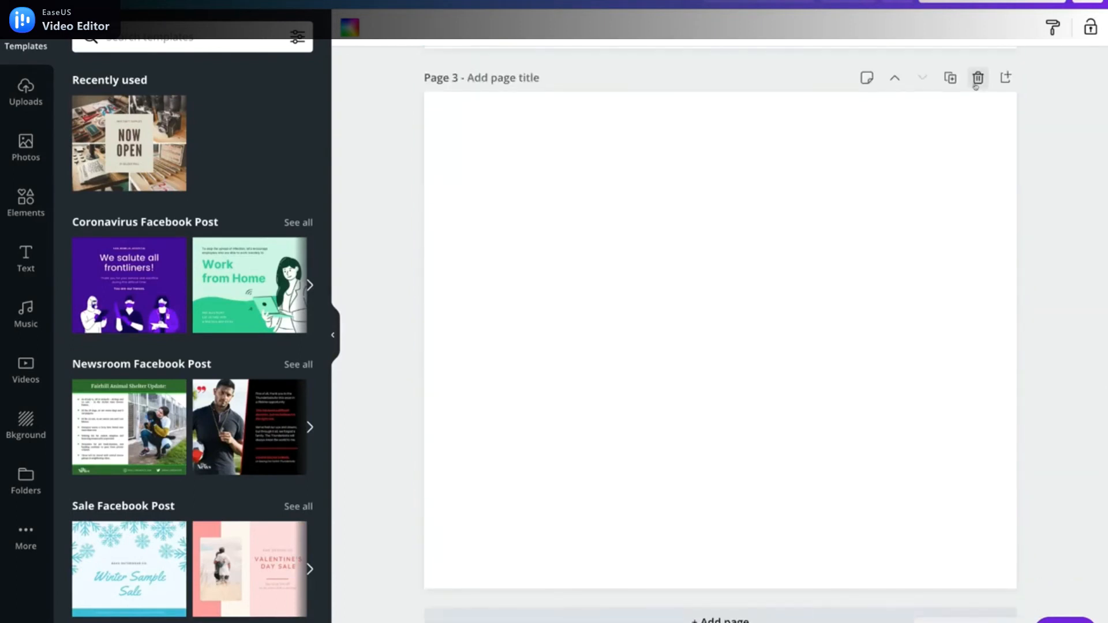
{"action": "left_click", "coordinate": [980, 80]}
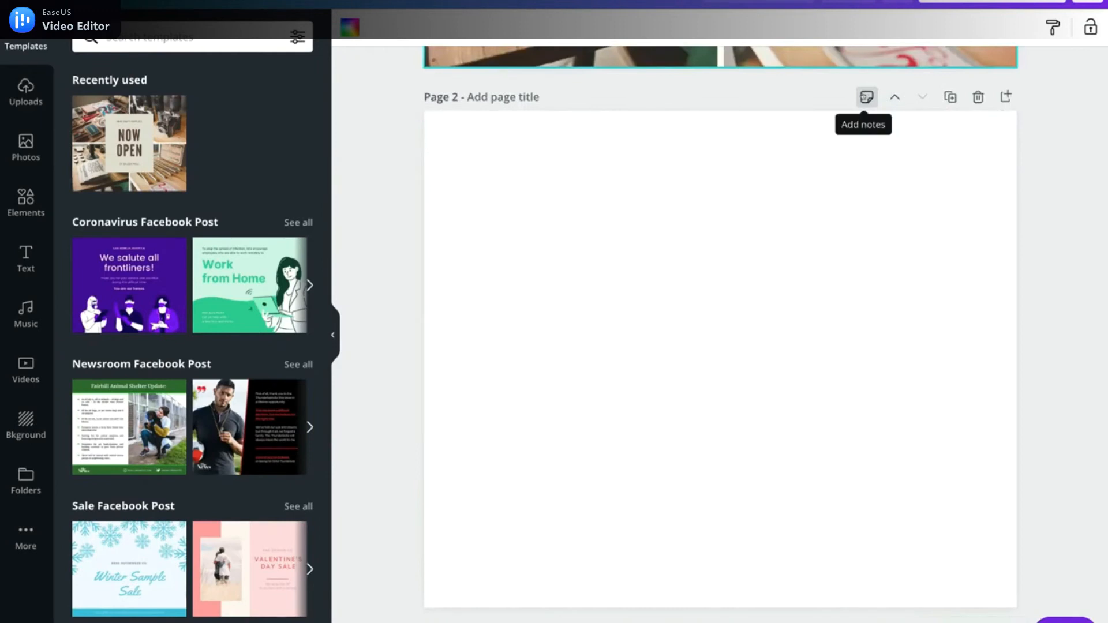
Move the blank second page up so that it comes before the NOW OPEN collage page
{"action": "left_click", "coordinate": [894, 96]}
{"action": "scroll", "coordinate": [896, 97], "scroll_direction": "down", "scroll_amount": 5}
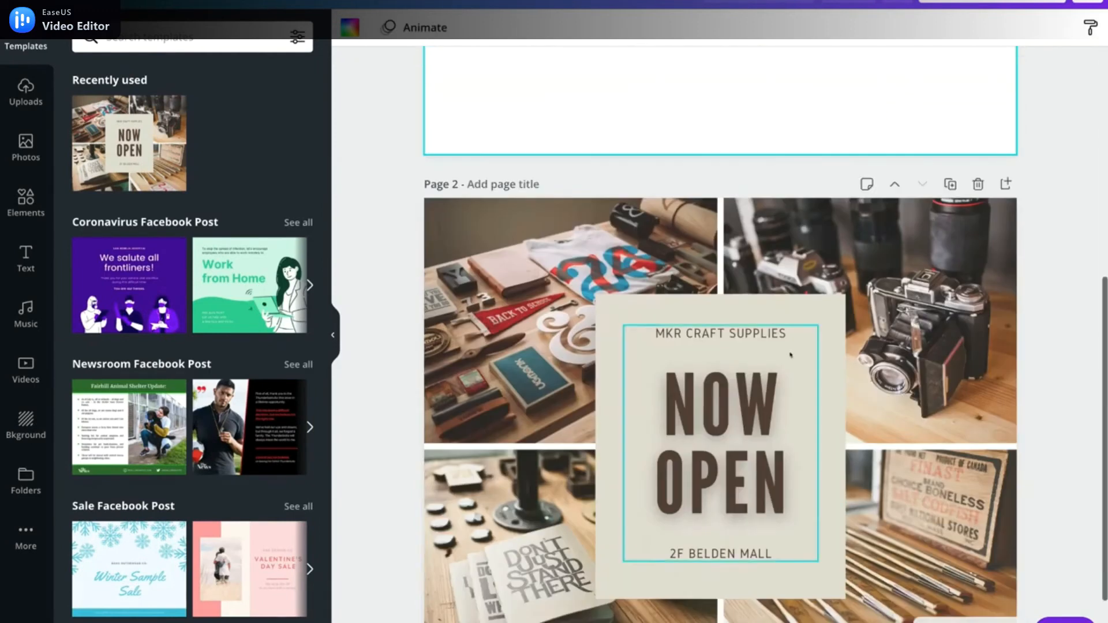
{"action": "scroll", "coordinate": [468, 194], "scroll_direction": "up", "scroll_amount": 6}
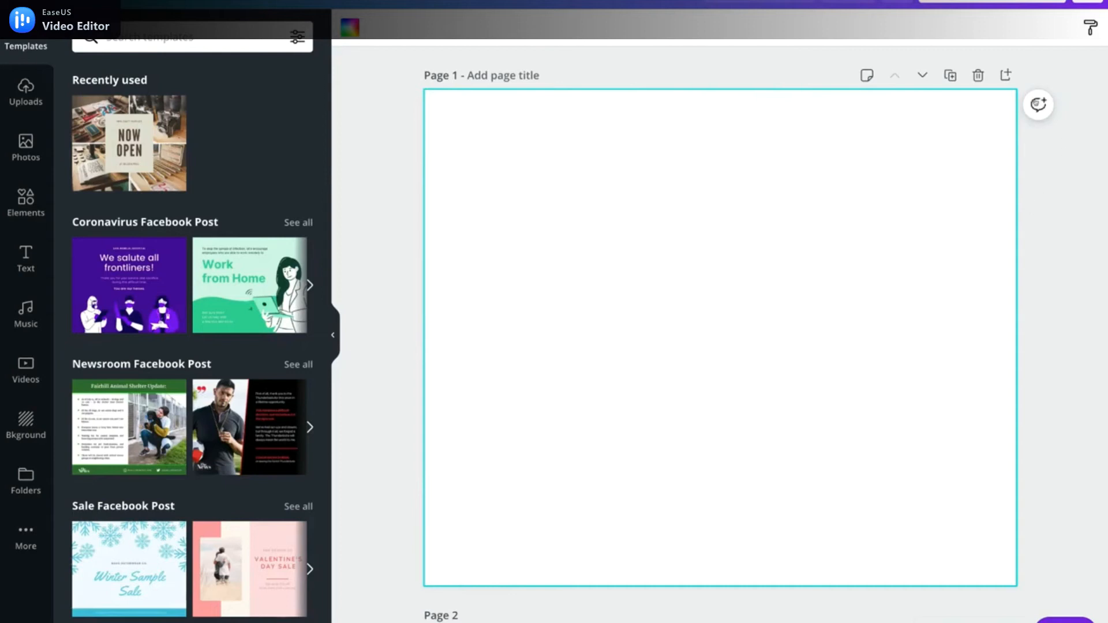
Open a new comment on the blank first page and cancel it
{"action": "left_click", "coordinate": [1039, 104]}
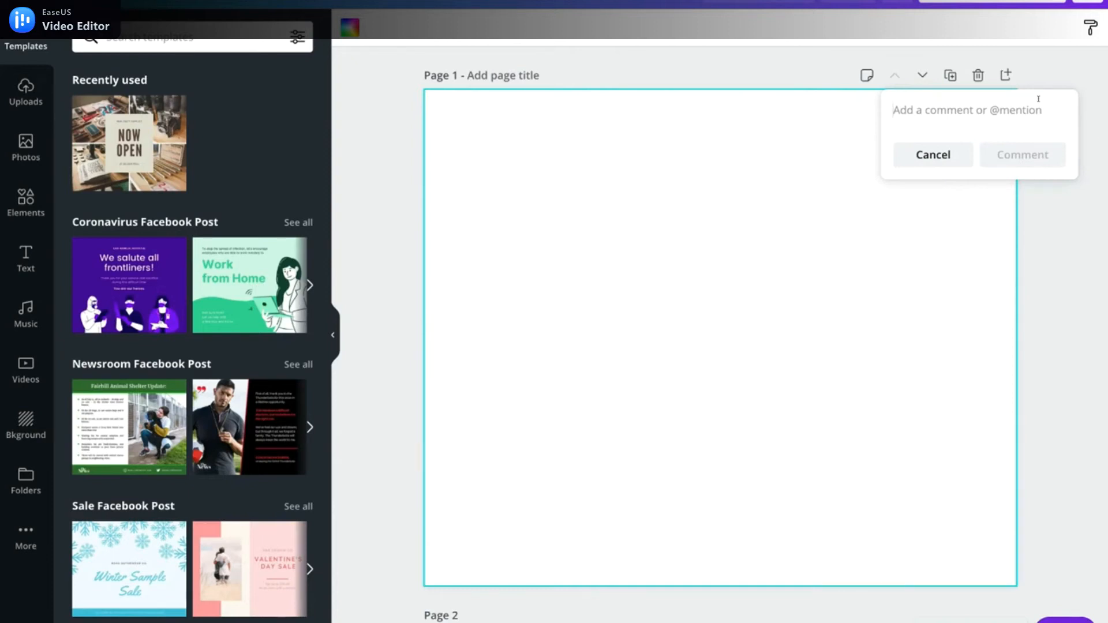
{"action": "left_click", "coordinate": [963, 153]}
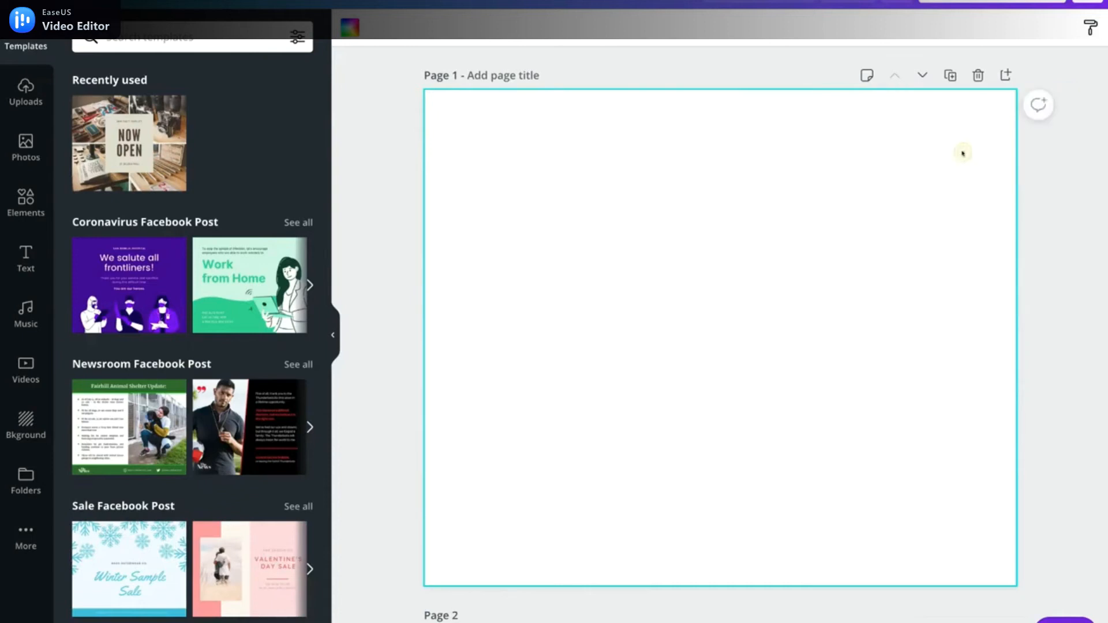
Add a third page and apply the SUN SALT SAND template from the Summer Facebook Post category to it
{"action": "scroll", "coordinate": [1029, 228], "scroll_direction": "down", "scroll_amount": 10}
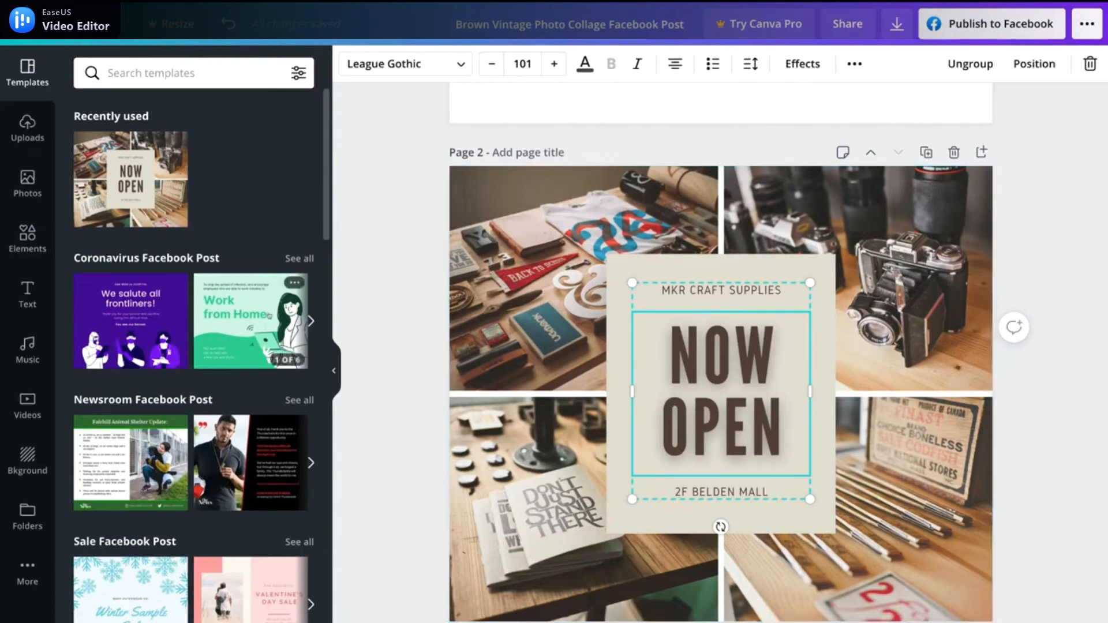
{"action": "scroll", "coordinate": [273, 317], "scroll_direction": "down", "scroll_amount": 6}
{"action": "scroll", "coordinate": [273, 317], "scroll_direction": "down", "scroll_amount": 4}
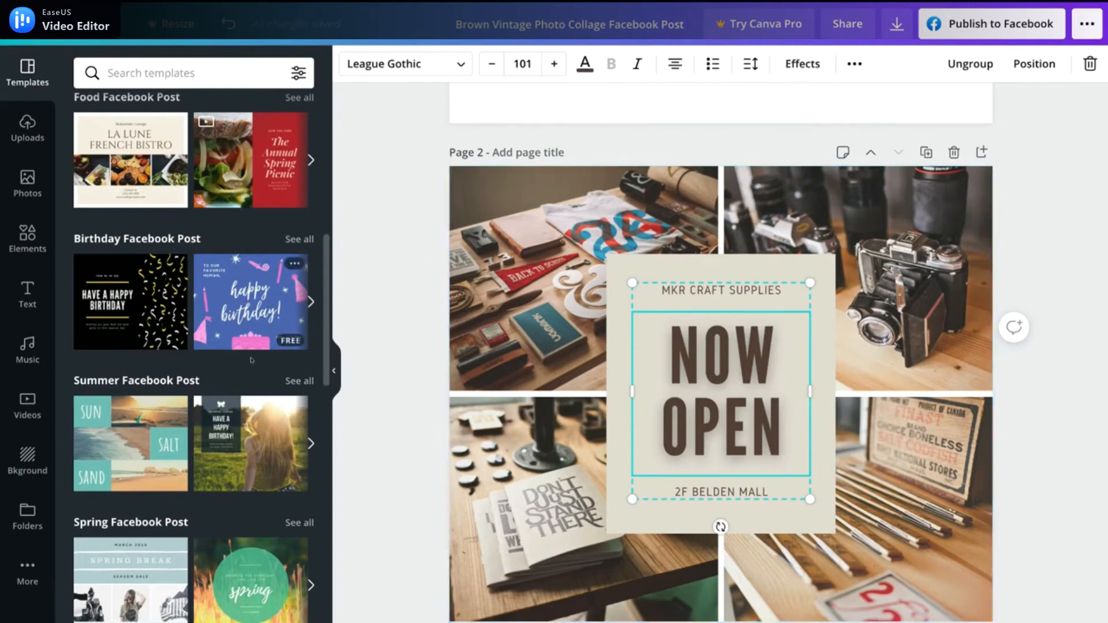
{"action": "left_click", "coordinate": [638, 622]}
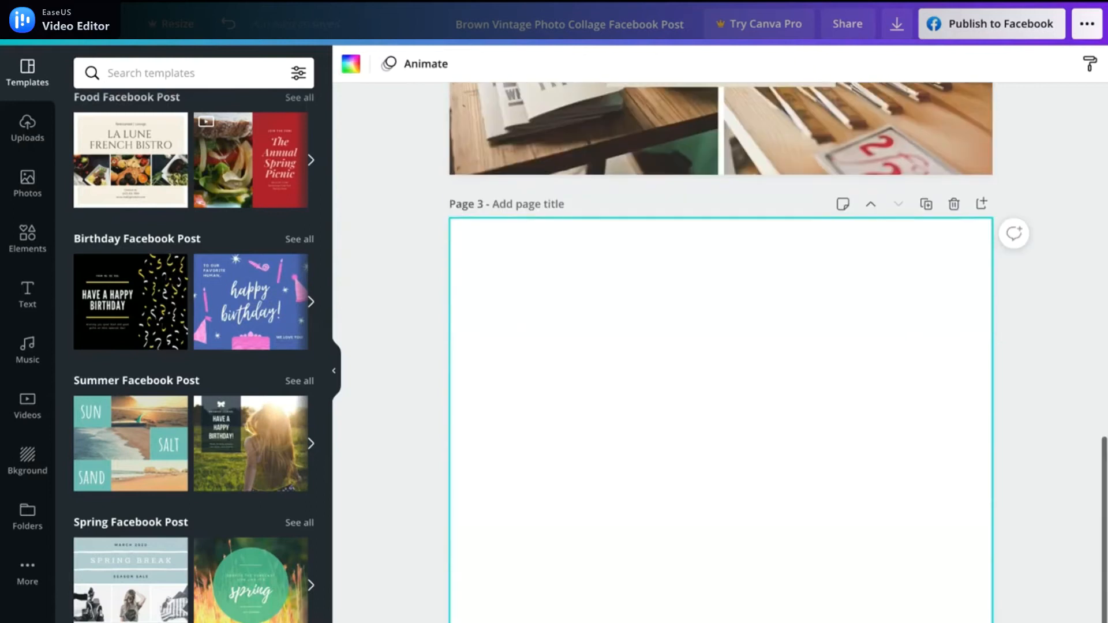
{"action": "scroll", "coordinate": [159, 329], "scroll_direction": "down", "scroll_amount": 2}
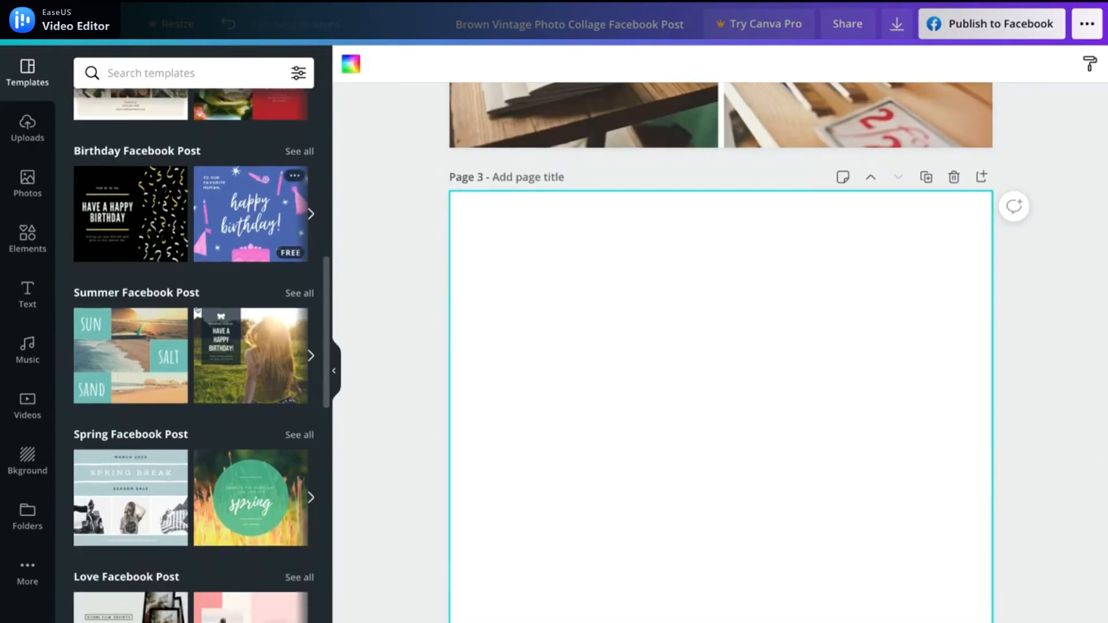
{"action": "left_click", "coordinate": [159, 329]}
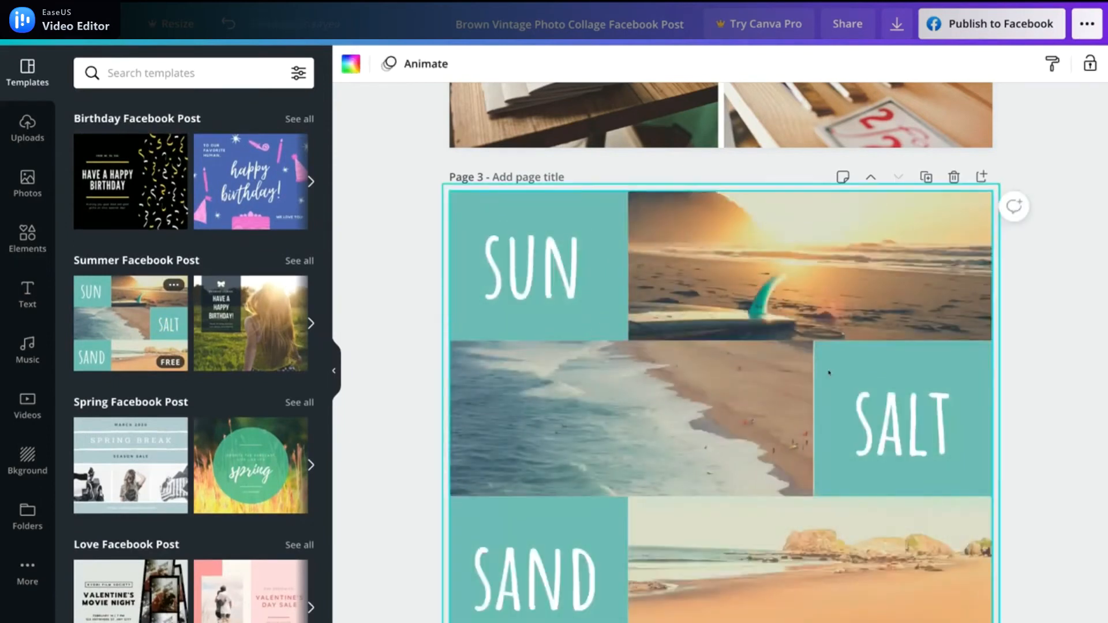
Look at the media uploads area and the trending stock photos
{"action": "scroll", "coordinate": [830, 373], "scroll_direction": "up", "scroll_amount": 6}
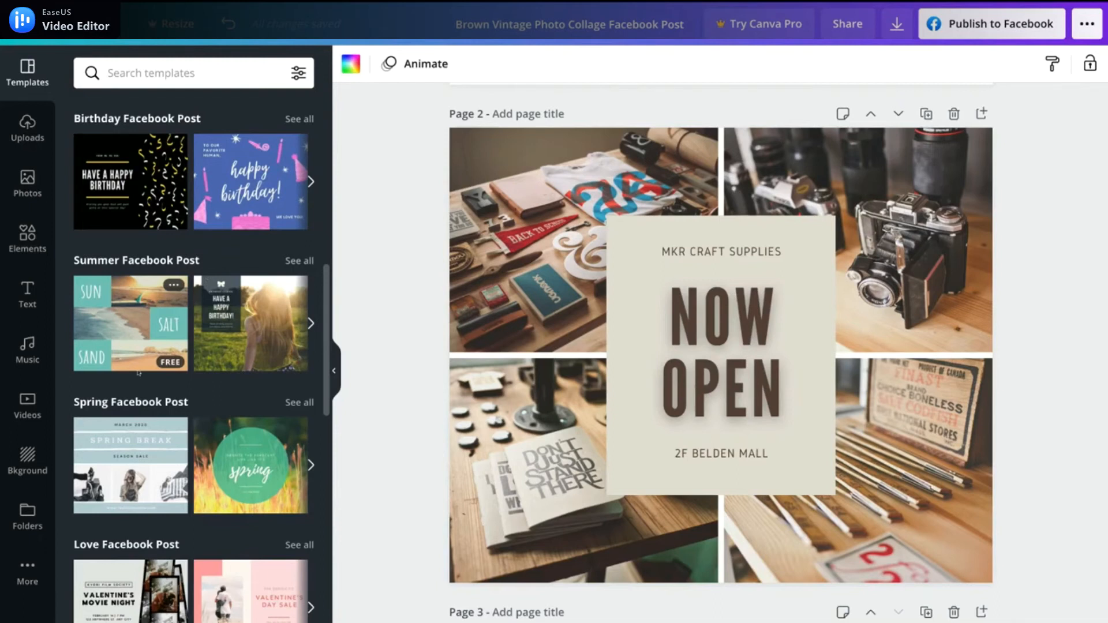
{"action": "left_click", "coordinate": [27, 127]}
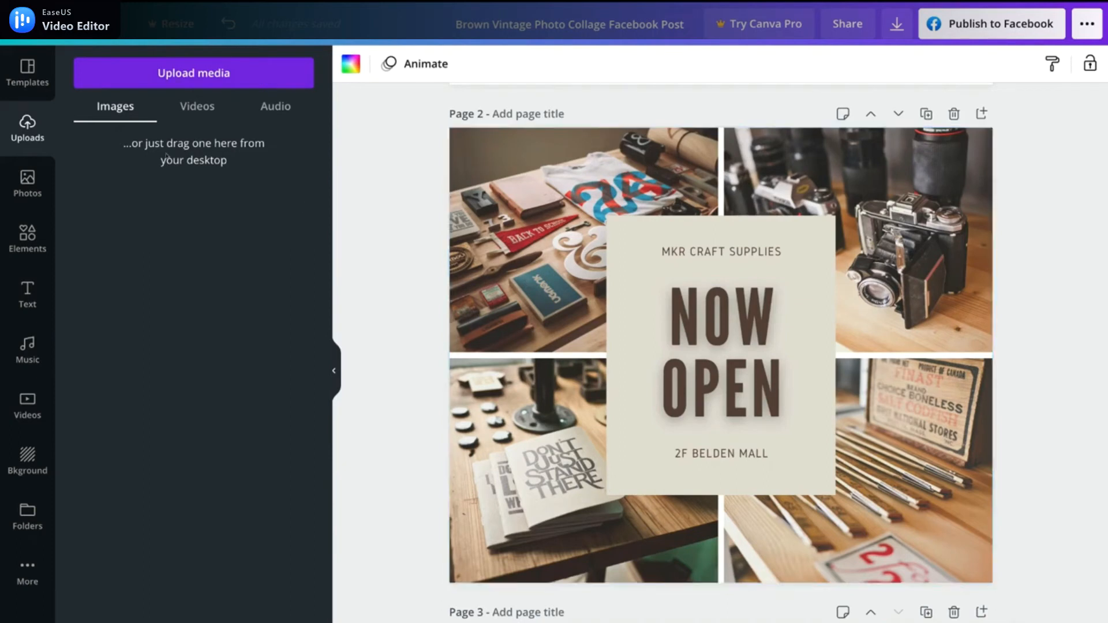
{"action": "left_click", "coordinate": [26, 180]}
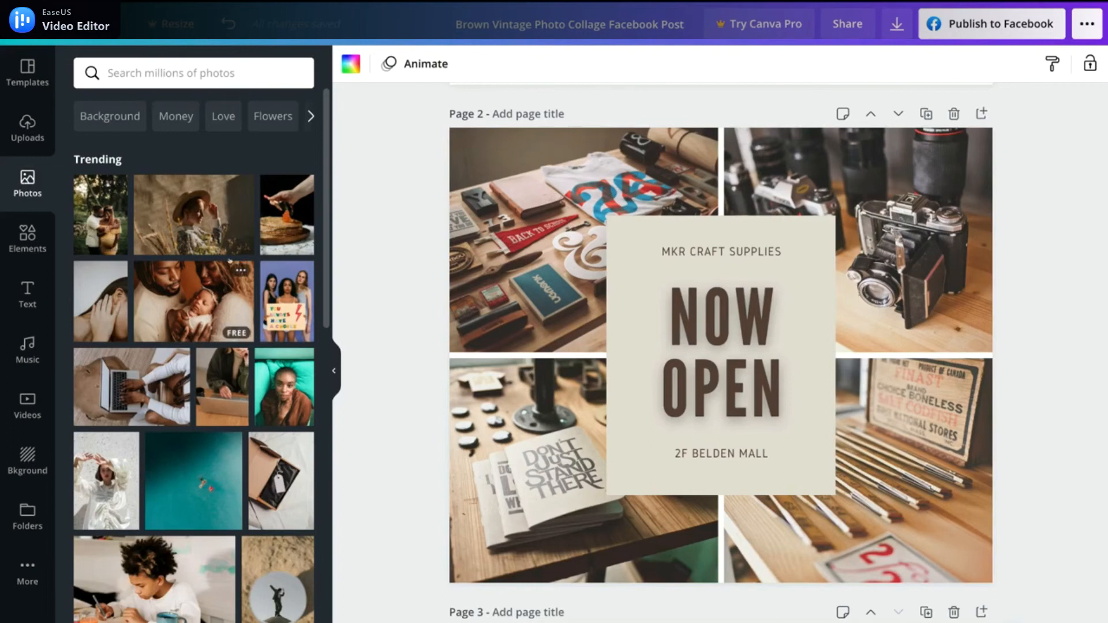
{"action": "scroll", "coordinate": [571, 307], "scroll_direction": "down", "scroll_amount": 8}
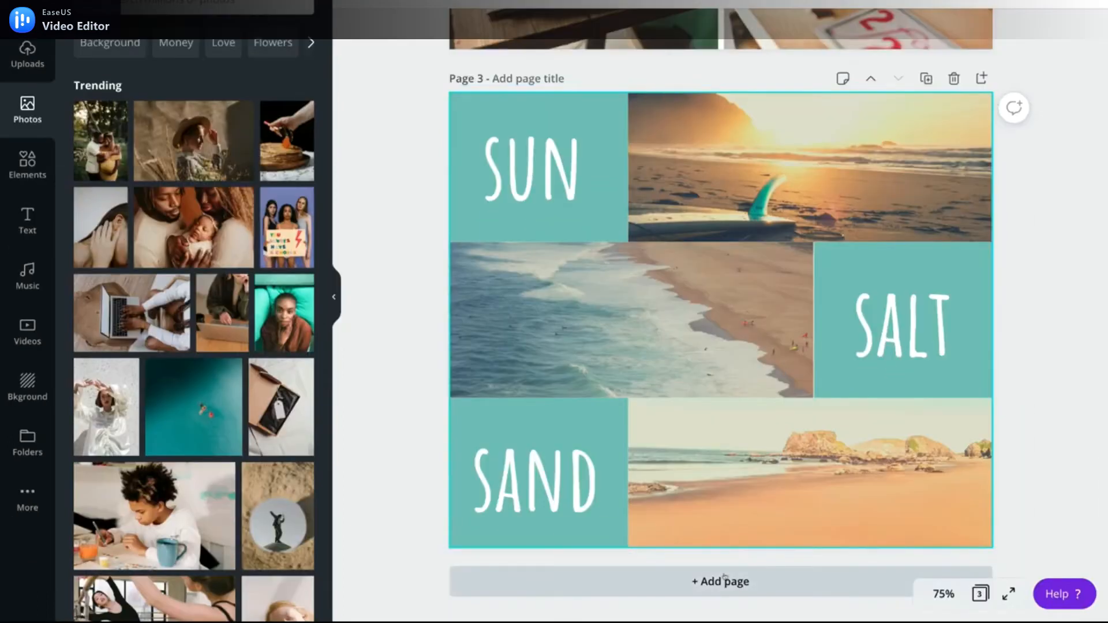
Add a fourth page and place the trending photo of hands on a laptop on it, enlarged to cover the whole page
{"action": "left_click", "coordinate": [724, 580]}
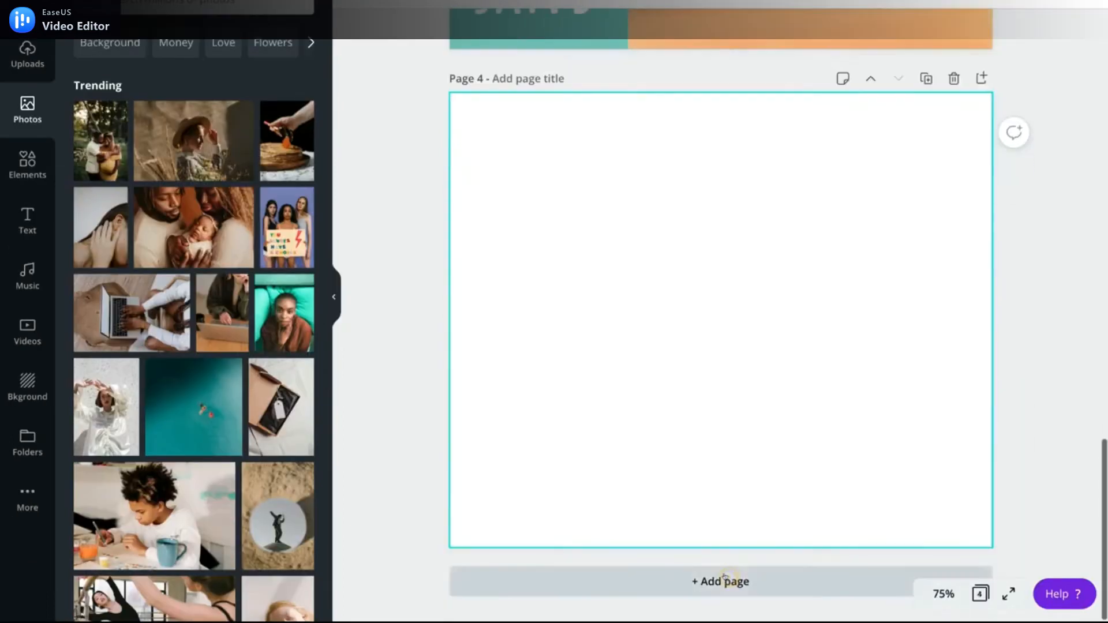
{"action": "scroll", "coordinate": [191, 318], "scroll_direction": "down", "scroll_amount": 1}
{"action": "left_click", "coordinate": [132, 283]}
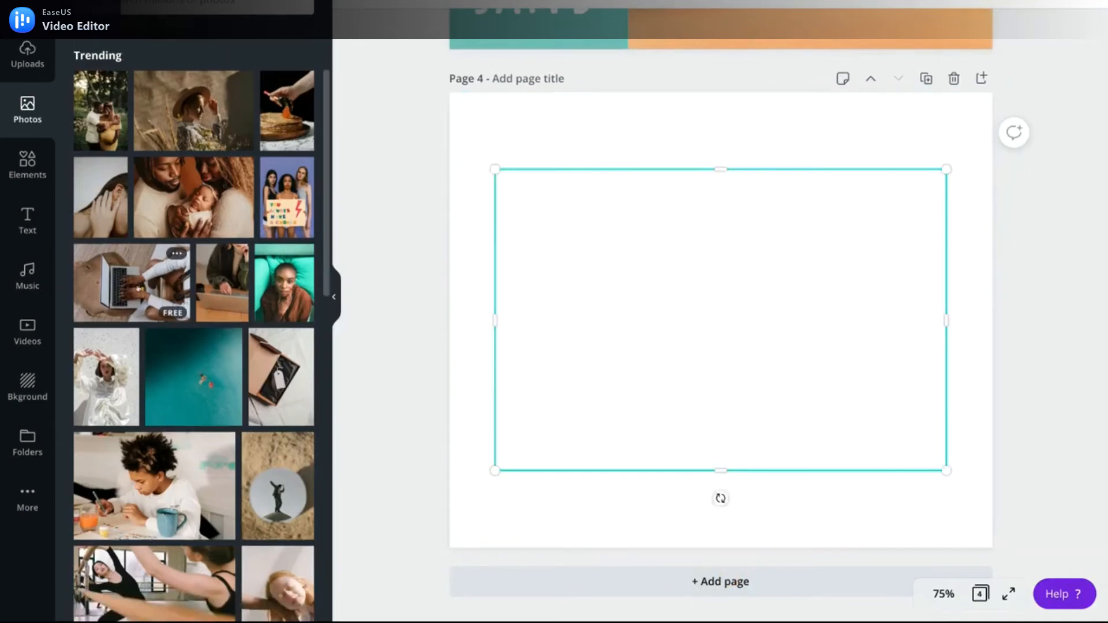
{"action": "left_click_drag", "start_coordinate": [495, 169], "coordinate": [380, 92]}
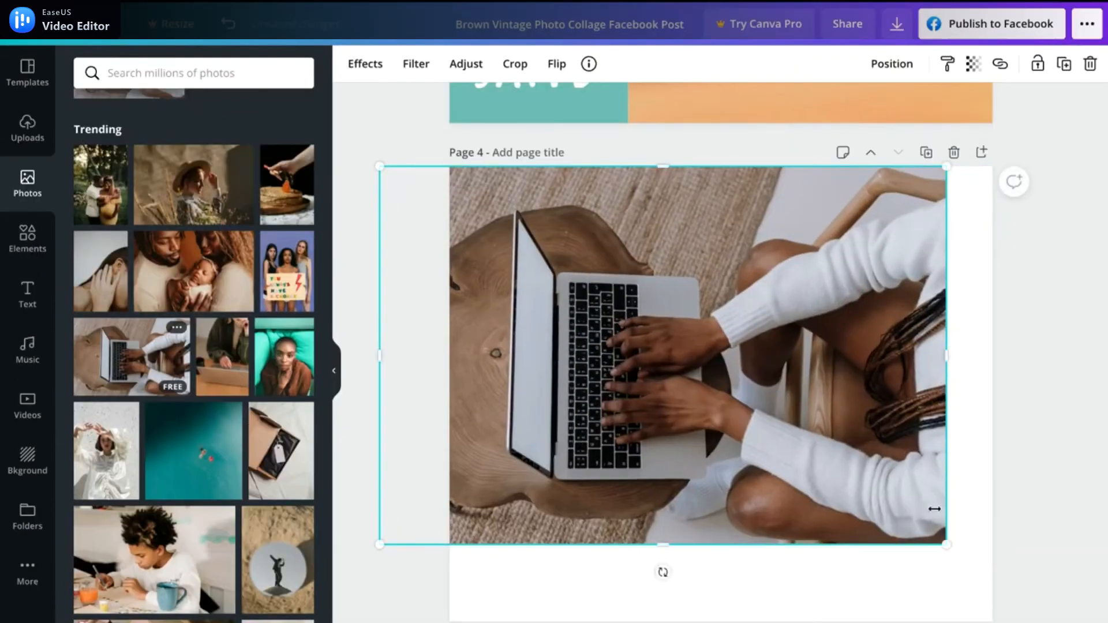
{"action": "left_click_drag", "start_coordinate": [947, 539], "coordinate": [1067, 581]}
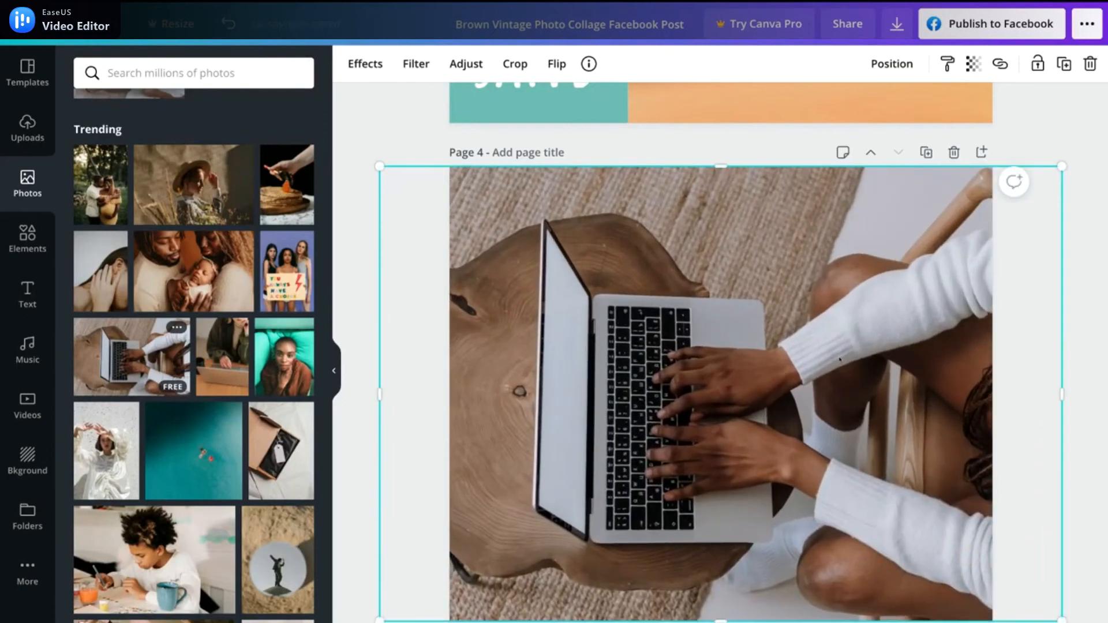
On page 3, replace the middle photo with the woman in a hat and the SUN photo with the turquoise sea photo
{"action": "scroll", "coordinate": [839, 359], "scroll_direction": "up", "scroll_amount": 8}
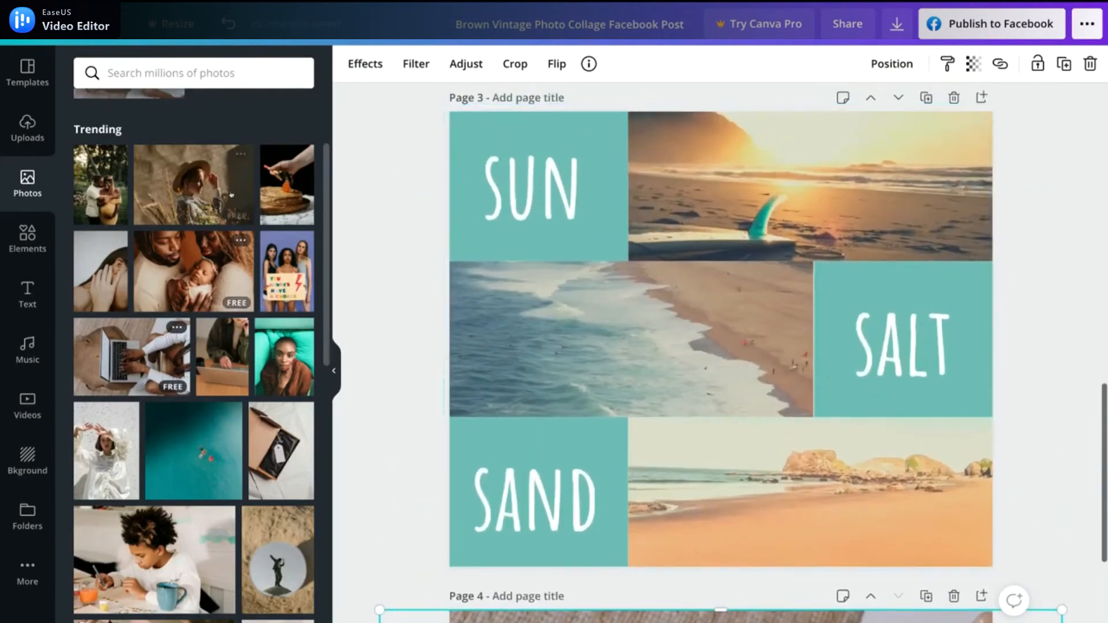
{"action": "left_click_drag", "start_coordinate": [230, 195], "coordinate": [409, 256]}
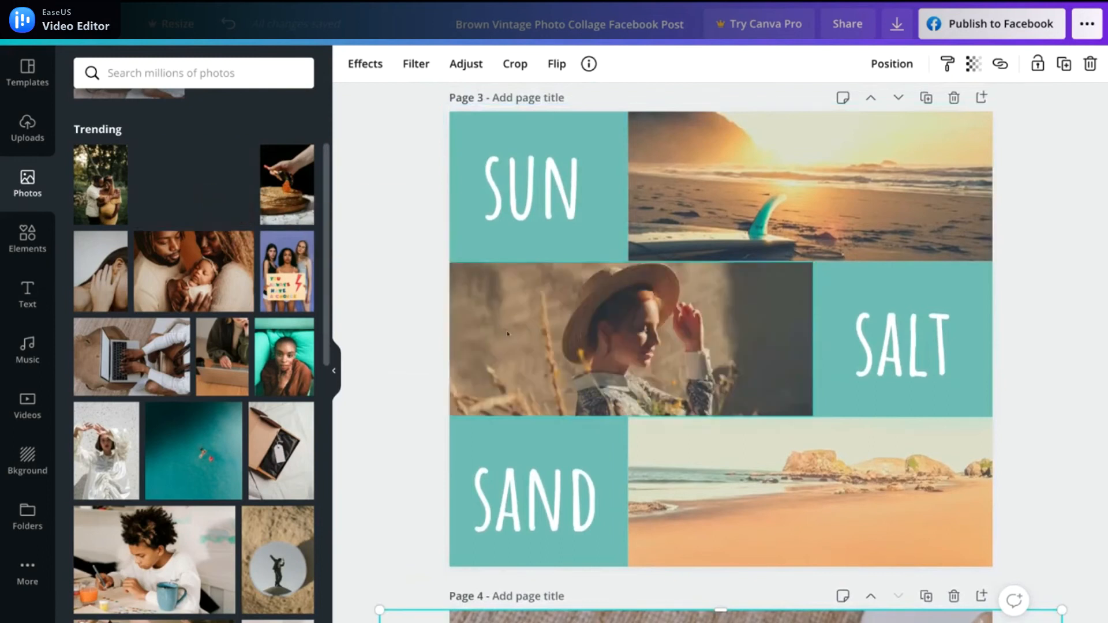
{"action": "left_click_drag", "start_coordinate": [508, 333], "coordinate": [507, 334]}
{"action": "left_click_drag", "start_coordinate": [170, 437], "coordinate": [690, 225]}
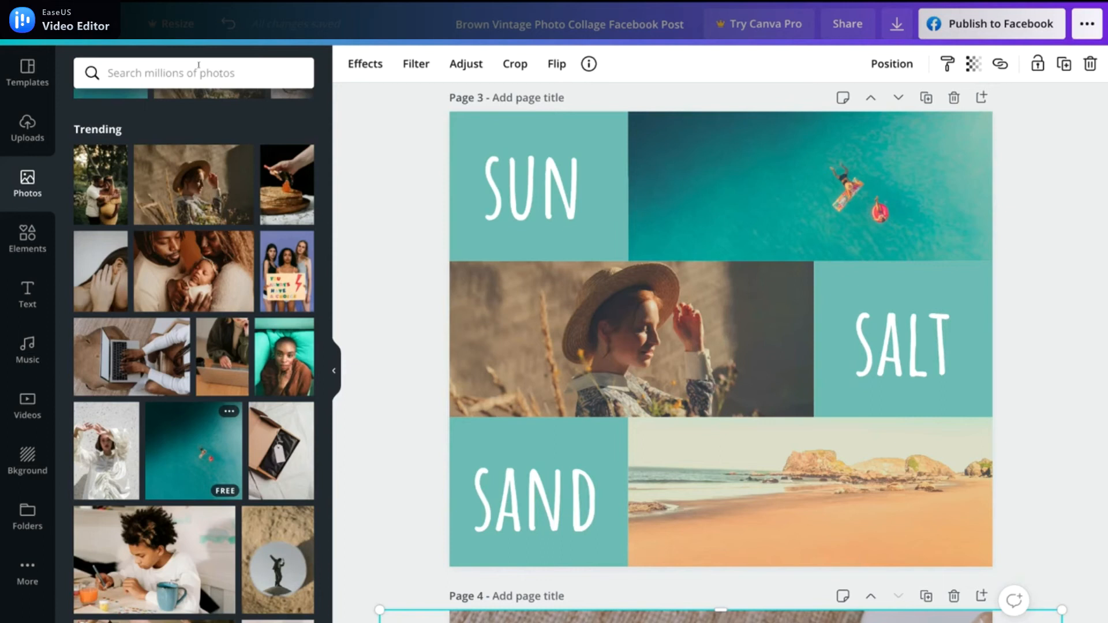
Look through the element categories and search the elements for animals
{"action": "left_click", "coordinate": [27, 237]}
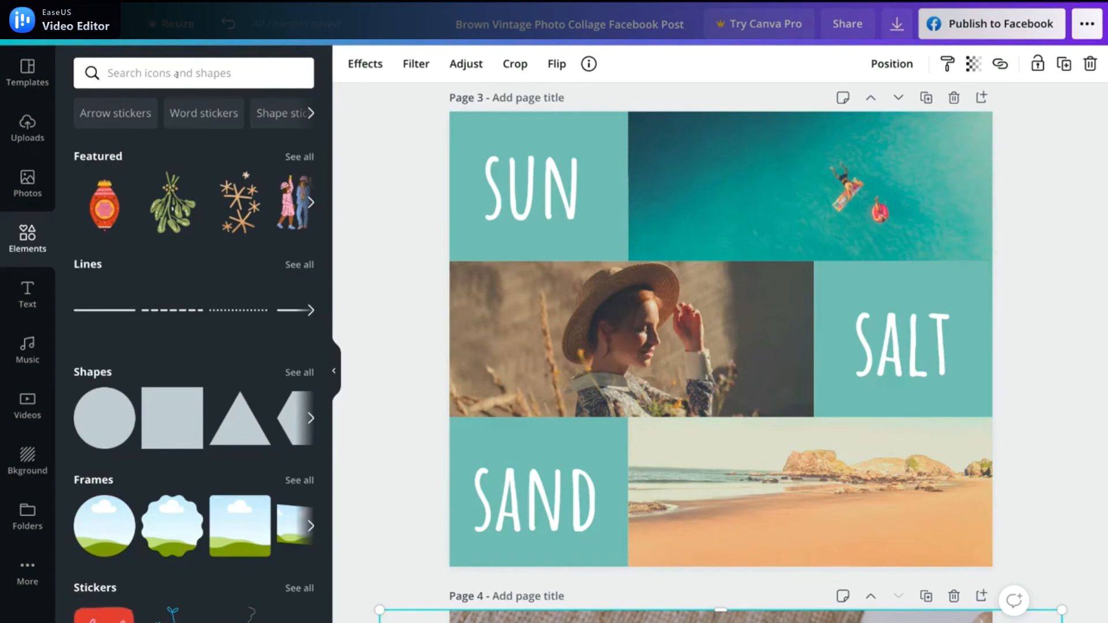
{"action": "scroll", "coordinate": [188, 299], "scroll_direction": "down", "scroll_amount": 7}
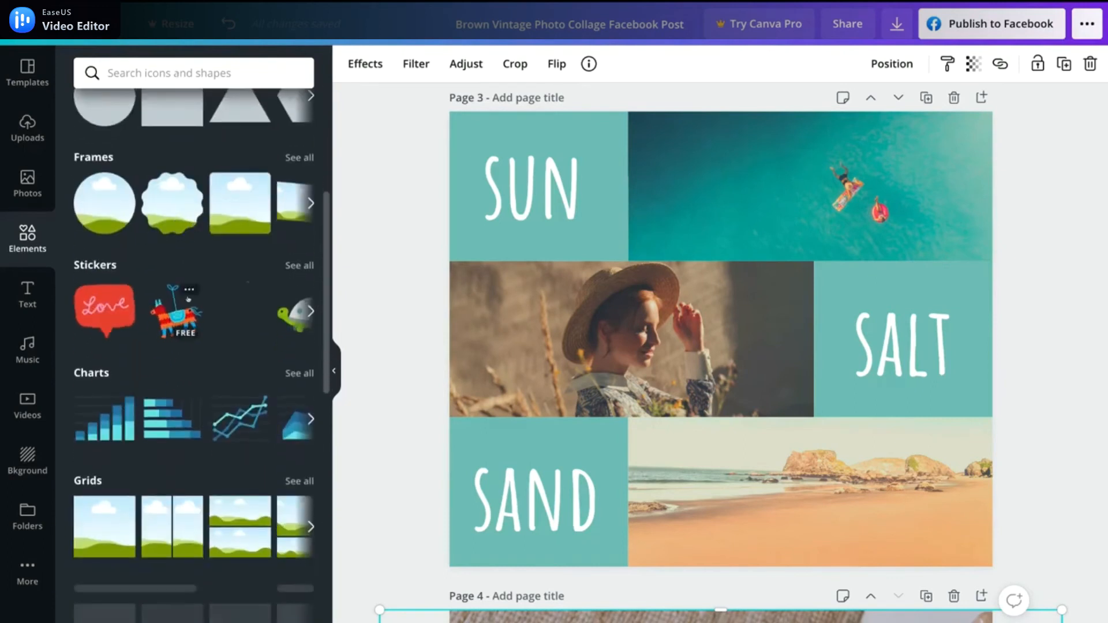
{"action": "scroll", "coordinate": [189, 299], "scroll_direction": "down", "scroll_amount": 2}
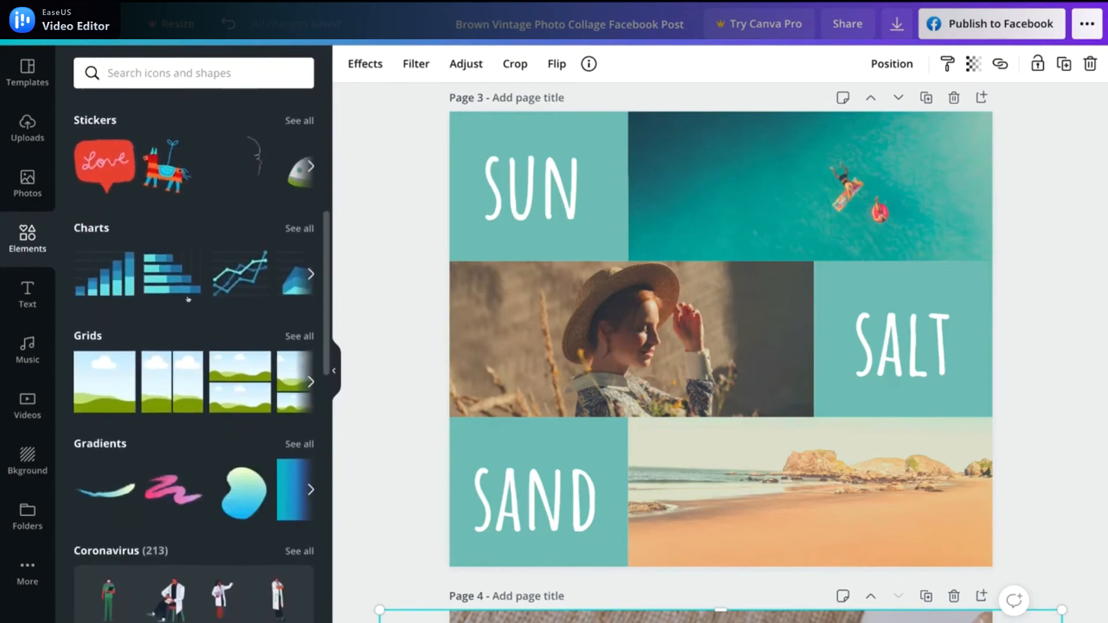
{"action": "scroll", "coordinate": [188, 294], "scroll_direction": "up", "scroll_amount": 8}
{"action": "left_click", "coordinate": [171, 73]}
{"action": "type", "text": "animals"}
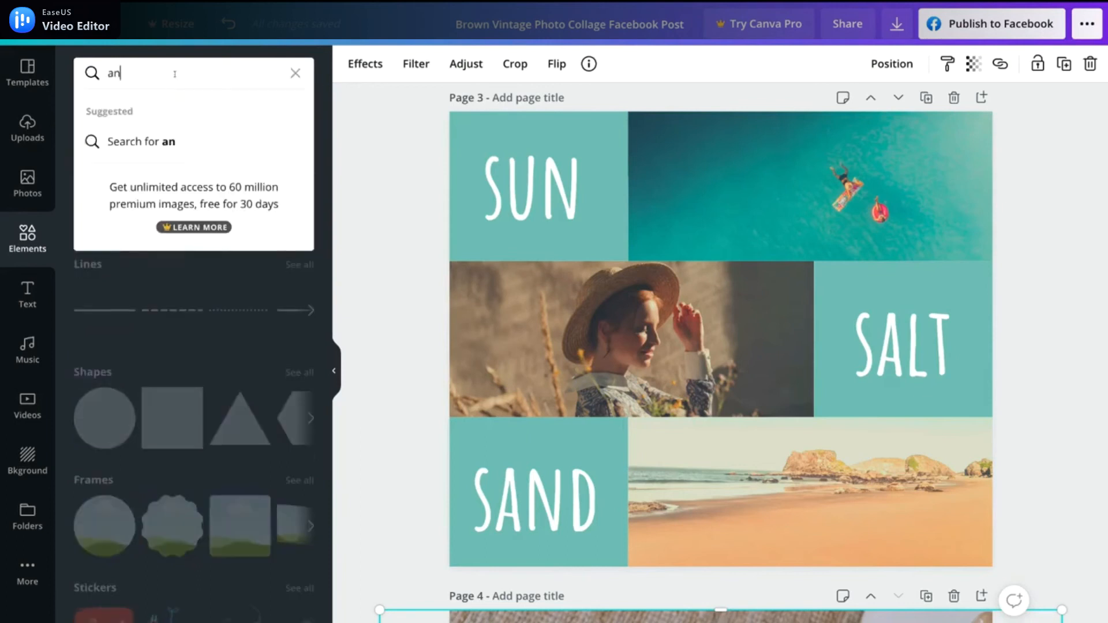
{"action": "key", "text": "Return"}
{"action": "scroll", "coordinate": [191, 321], "scroll_direction": "down", "scroll_amount": 3}
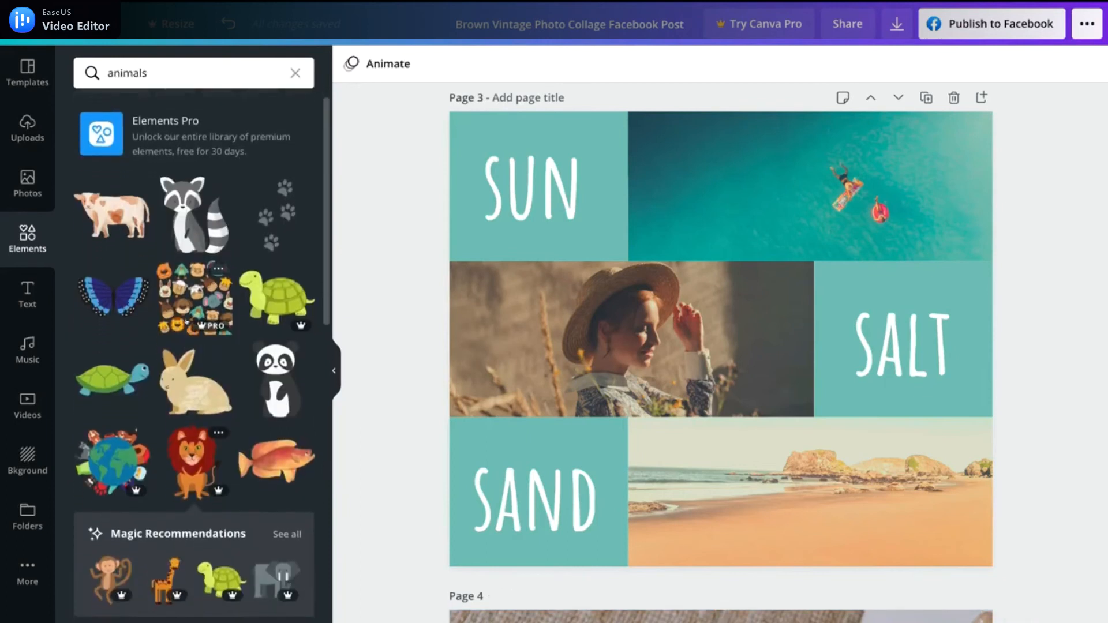
{"action": "scroll", "coordinate": [190, 321], "scroll_direction": "down", "scroll_amount": 2}
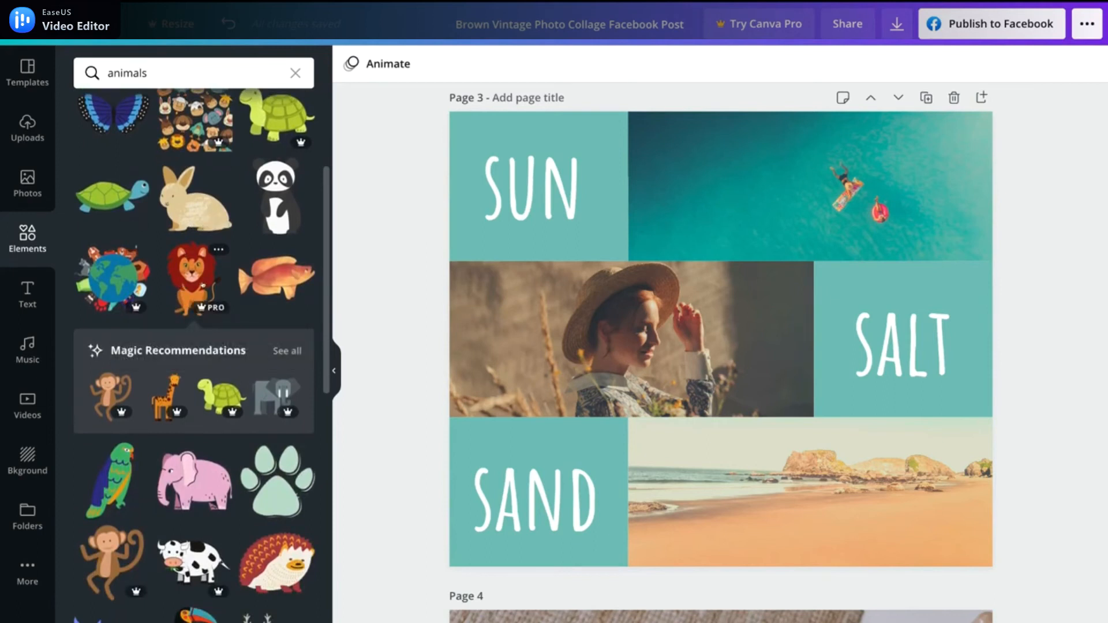
Try out an enlarged lion graphic on page 3 and delete it
{"action": "left_click", "coordinate": [190, 283]}
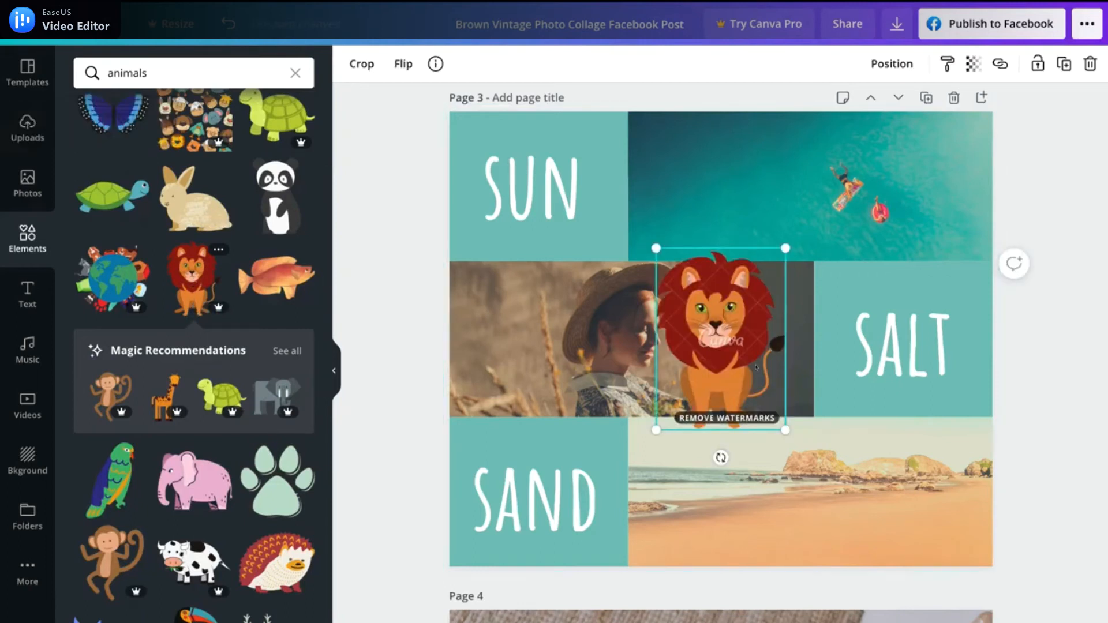
{"action": "left_click_drag", "start_coordinate": [783, 429], "coordinate": [882, 506]}
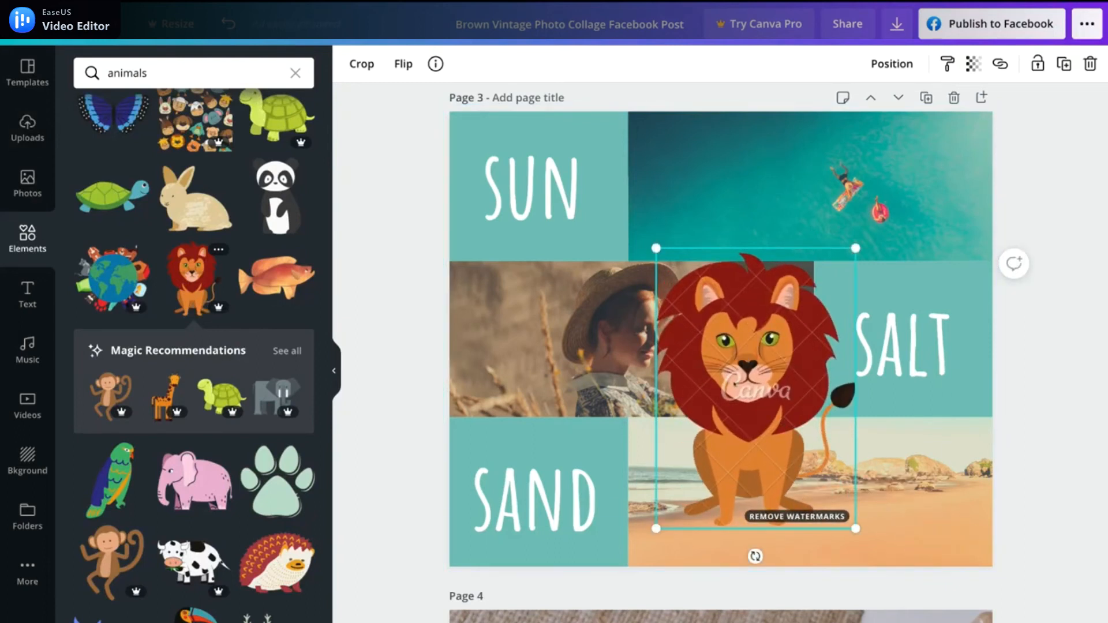
{"action": "key", "text": "Delete"}
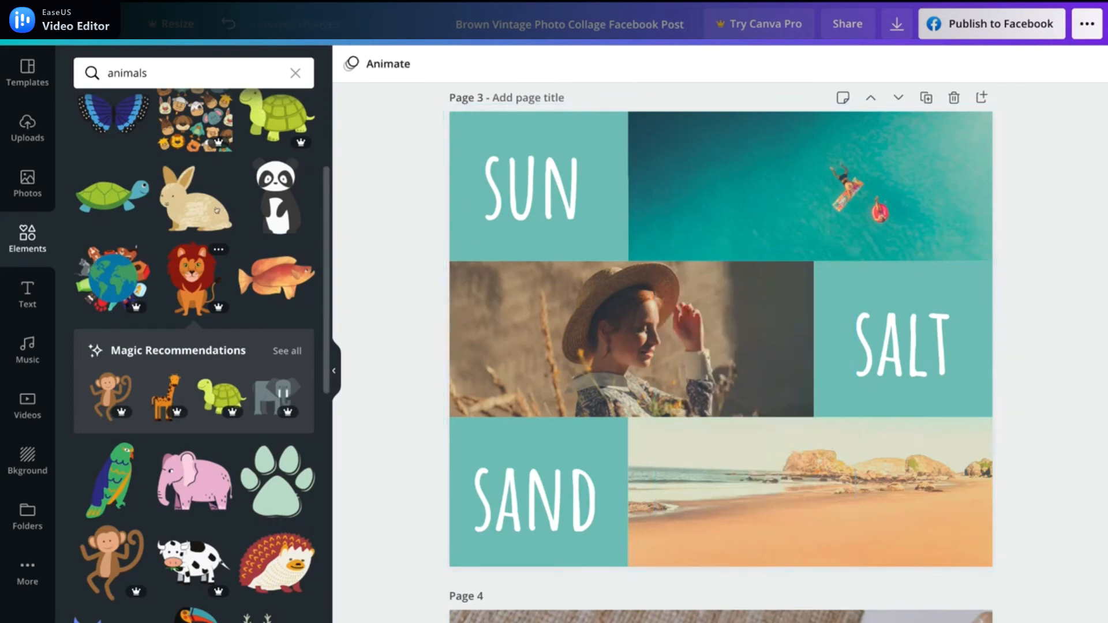
Try out a smaller rabbit graphic on the sea and beach photos of page 3 and delete it
{"action": "left_click", "coordinate": [193, 195]}
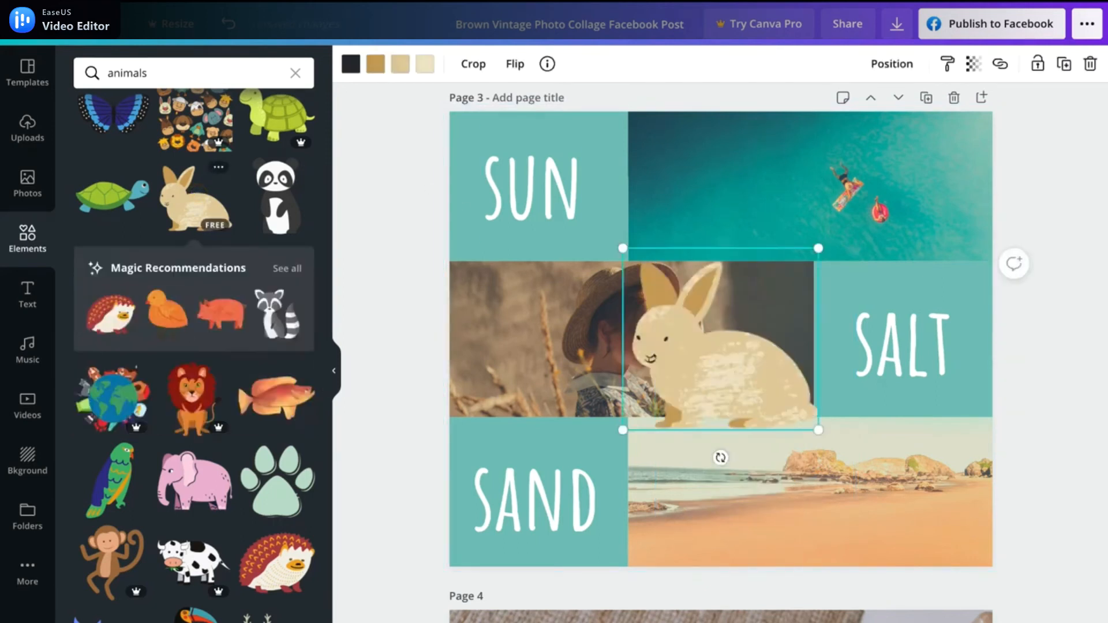
{"action": "left_click_drag", "start_coordinate": [814, 428], "coordinate": [742, 359]}
{"action": "left_click_drag", "start_coordinate": [695, 317], "coordinate": [745, 213]}
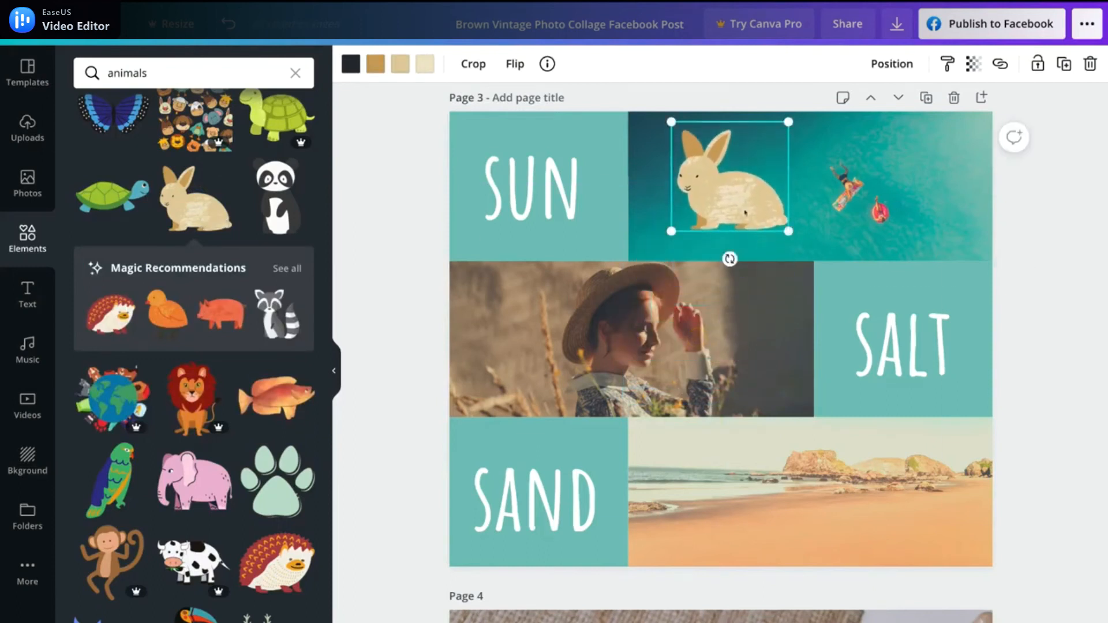
{"action": "left_click_drag", "start_coordinate": [703, 137], "coordinate": [688, 437]}
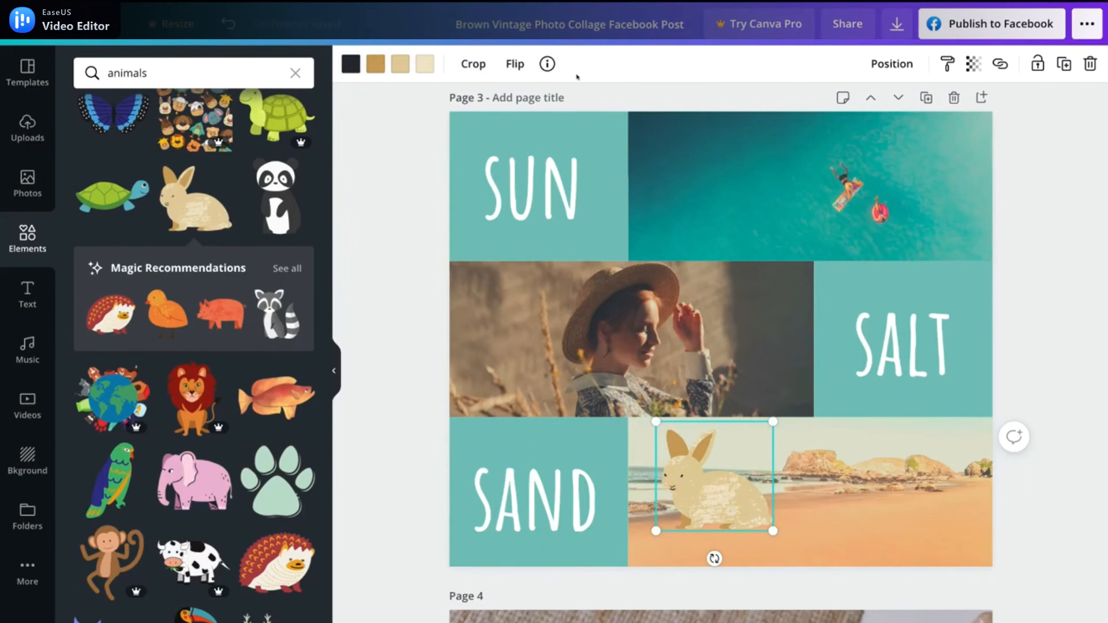
{"action": "key", "text": "Delete"}
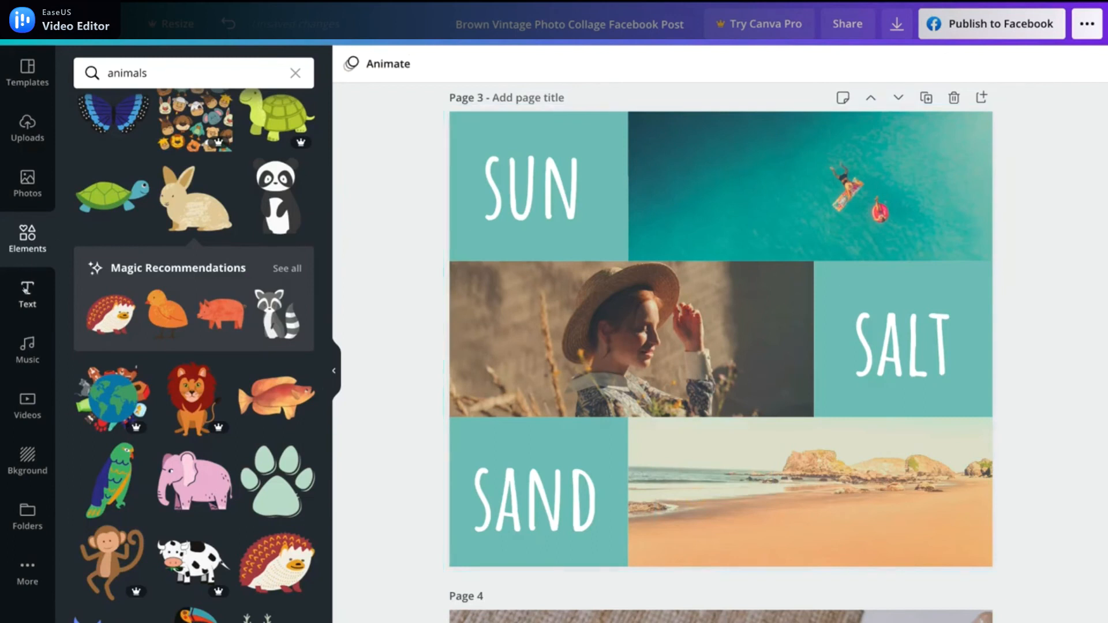
Add the purple PLAY font combination to page 3 and fit it at a smaller size over the sea photo
{"action": "left_click", "coordinate": [27, 293]}
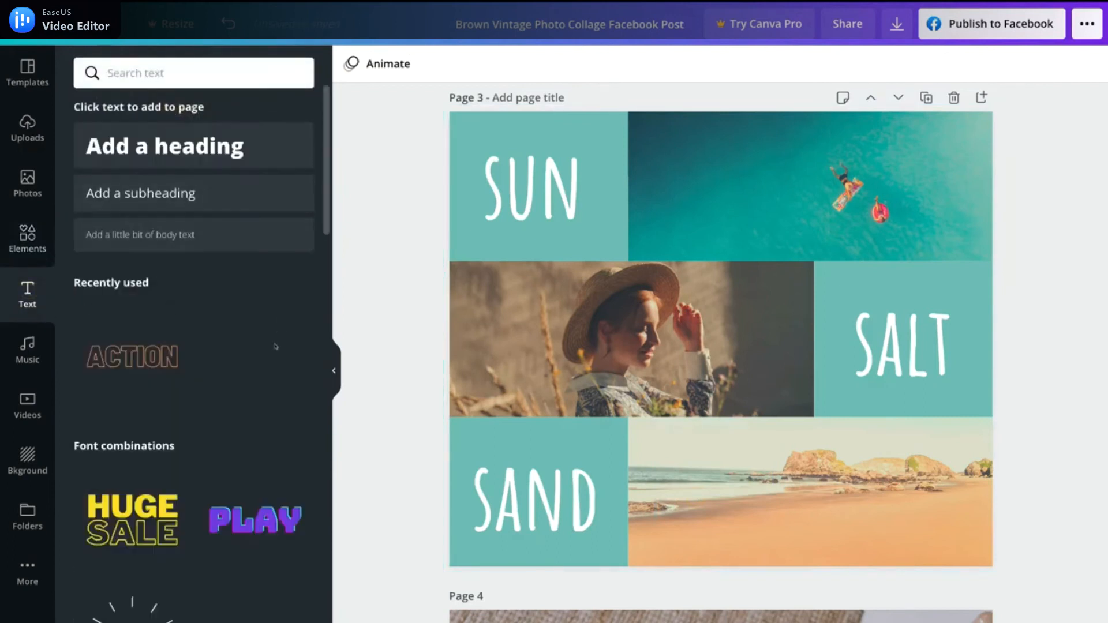
{"action": "scroll", "coordinate": [275, 346], "scroll_direction": "down", "scroll_amount": 6}
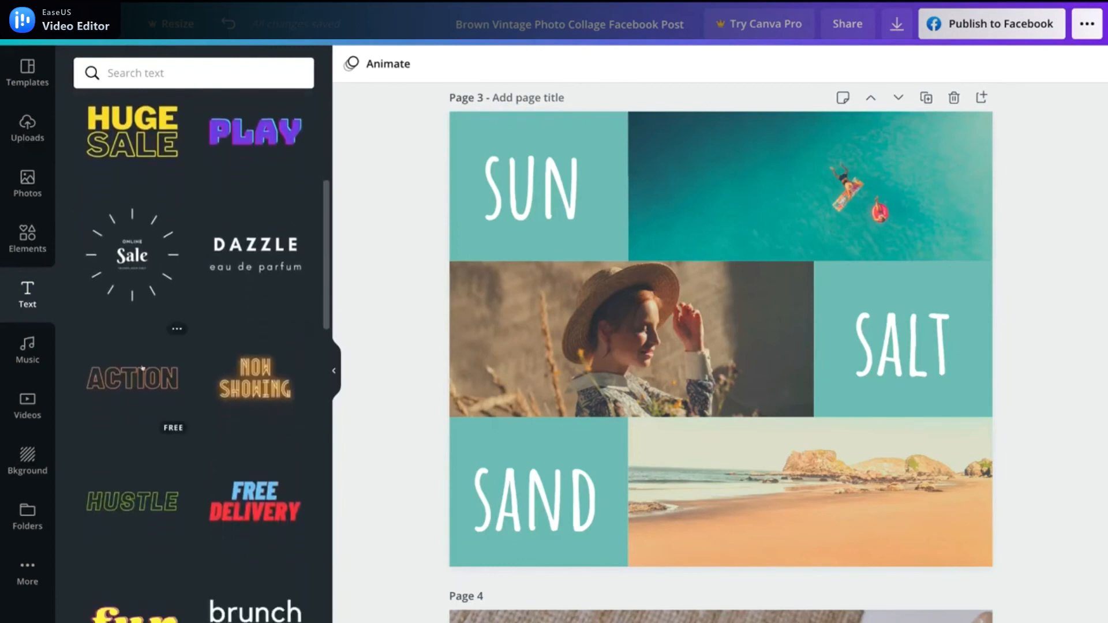
{"action": "scroll", "coordinate": [142, 368], "scroll_direction": "up", "scroll_amount": 2}
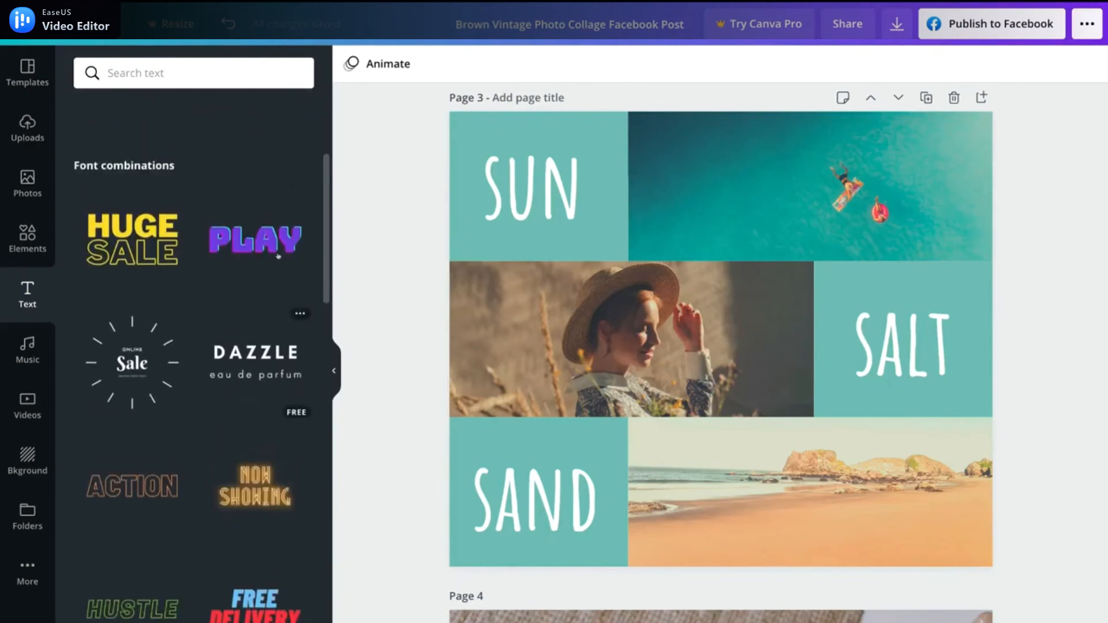
{"action": "left_click", "coordinate": [247, 236]}
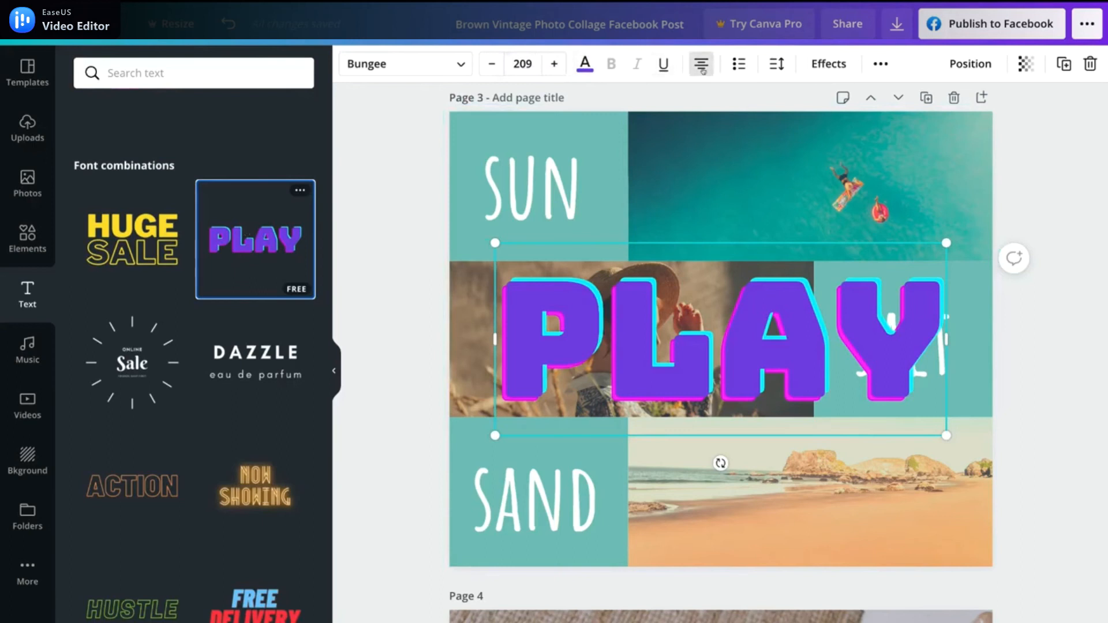
{"action": "left_click_drag", "start_coordinate": [950, 440], "coordinate": [799, 367]}
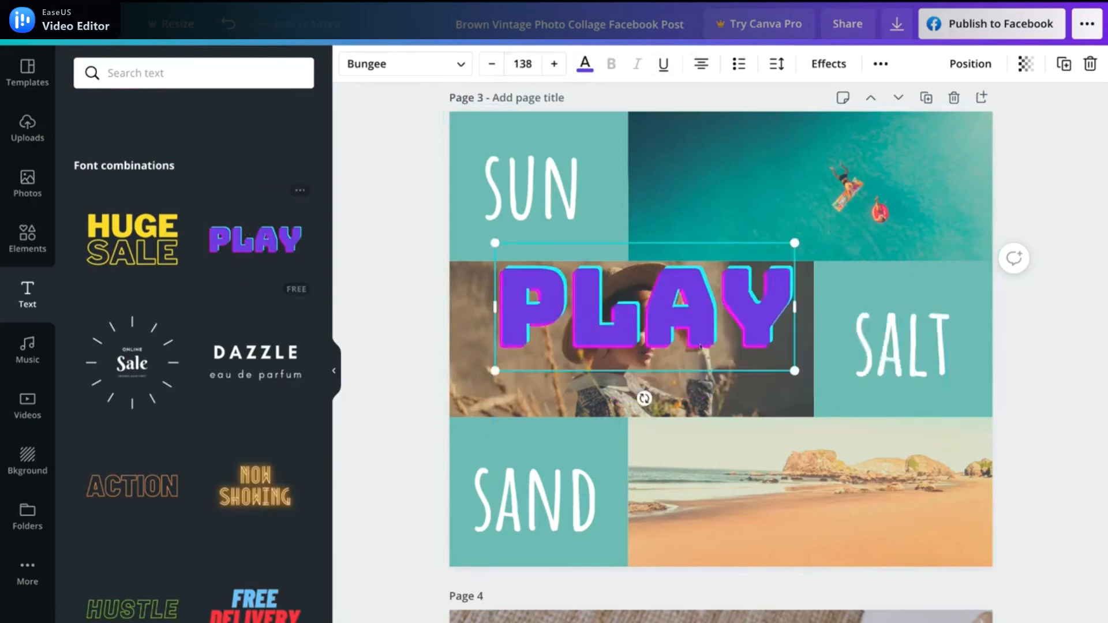
{"action": "left_click_drag", "start_coordinate": [687, 325], "coordinate": [821, 212]}
Replace the PLAY text with a person's name and fit it on one small line in the sea photo's upper left corner
{"action": "double_click", "coordinate": [821, 211]}
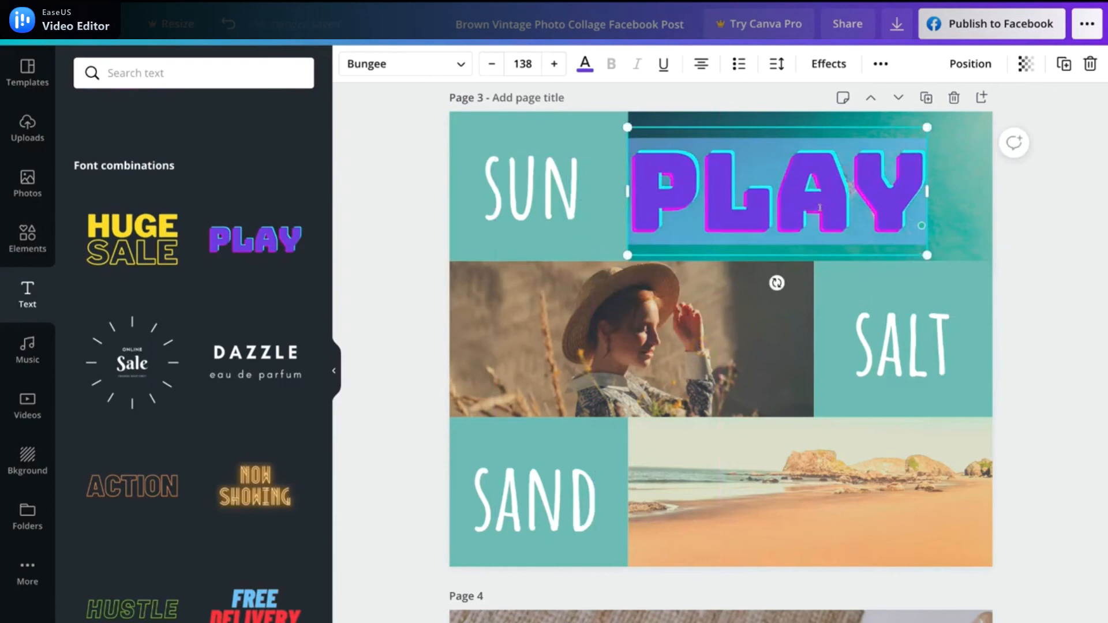
{"action": "type", "text": "STEWART"}
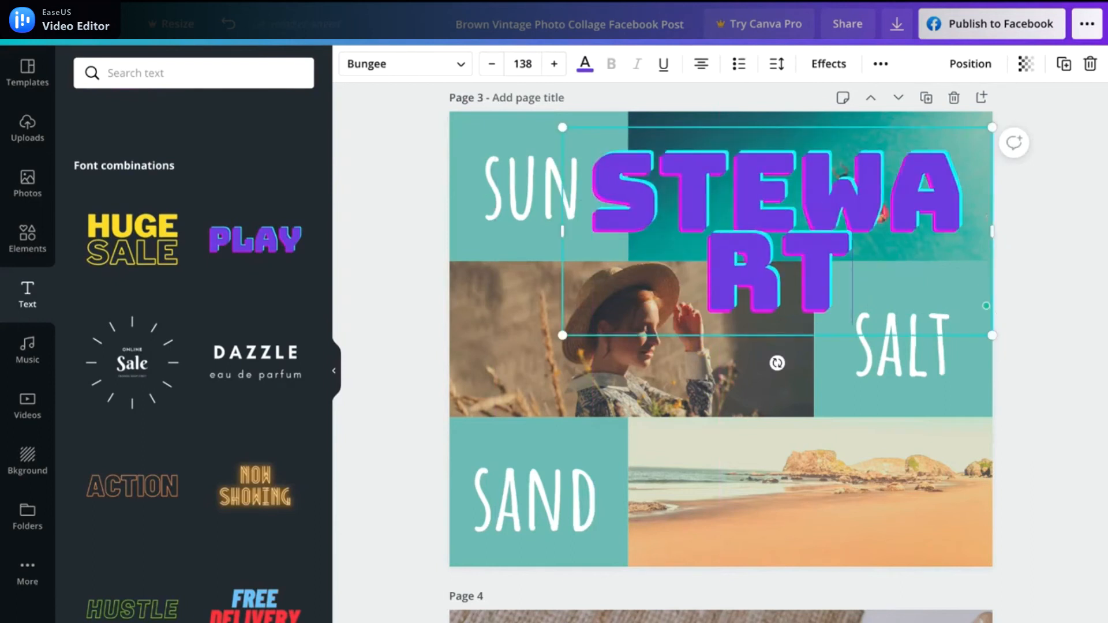
{"action": "left_click_drag", "start_coordinate": [992, 231], "coordinate": [1093, 231]}
{"action": "left_click_drag", "start_coordinate": [562, 254], "coordinate": [693, 160]}
{"action": "left_click", "coordinate": [718, 216]}
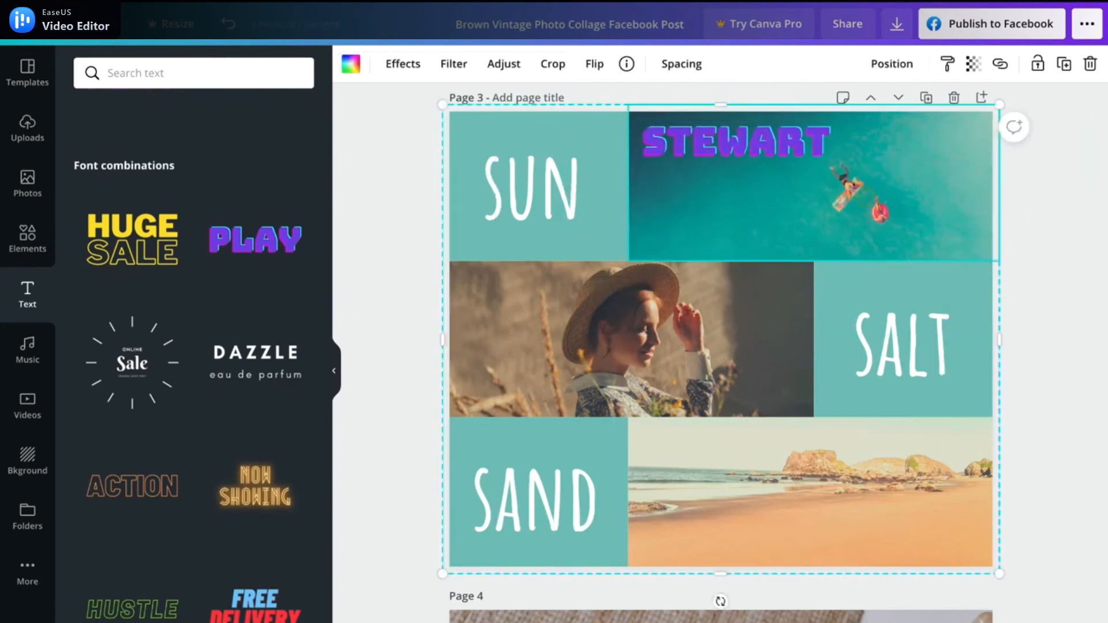
Look through the text styles and the music library
{"action": "scroll", "coordinate": [237, 416], "scroll_direction": "down", "scroll_amount": 3}
{"action": "scroll", "coordinate": [237, 415], "scroll_direction": "down", "scroll_amount": 10}
{"action": "scroll", "coordinate": [240, 416], "scroll_direction": "down", "scroll_amount": 1}
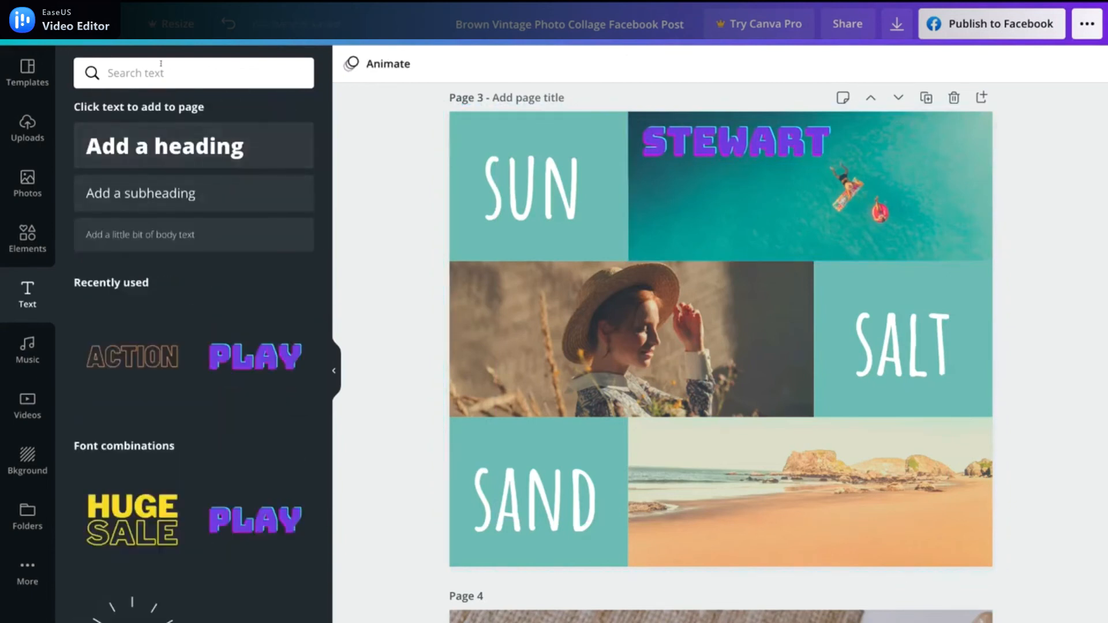
{"action": "left_click", "coordinate": [162, 64]}
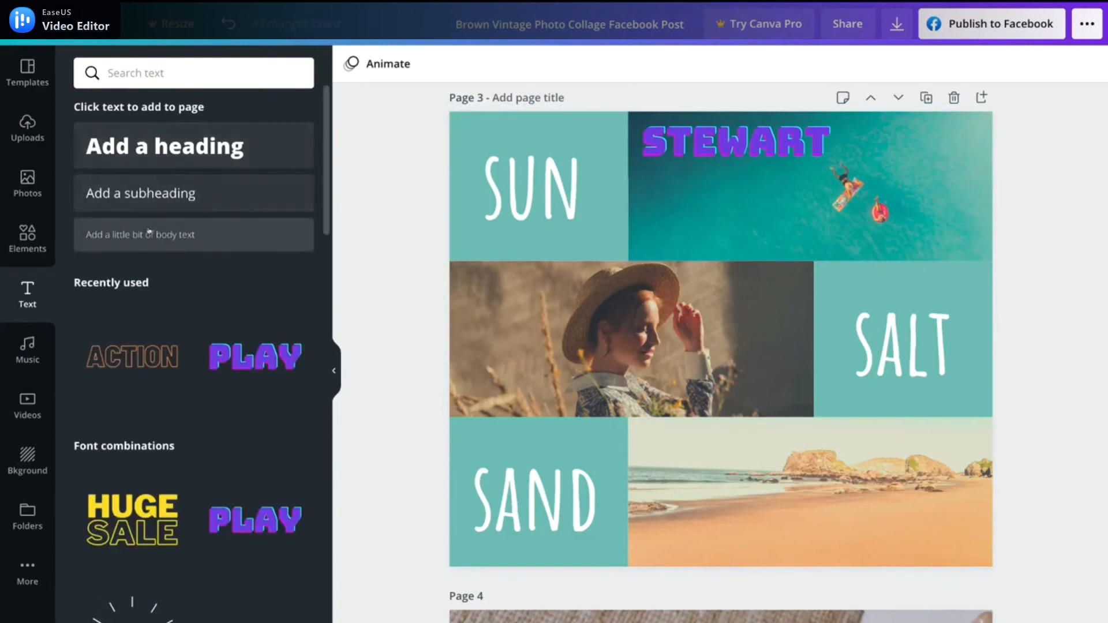
{"action": "left_click", "coordinate": [28, 345]}
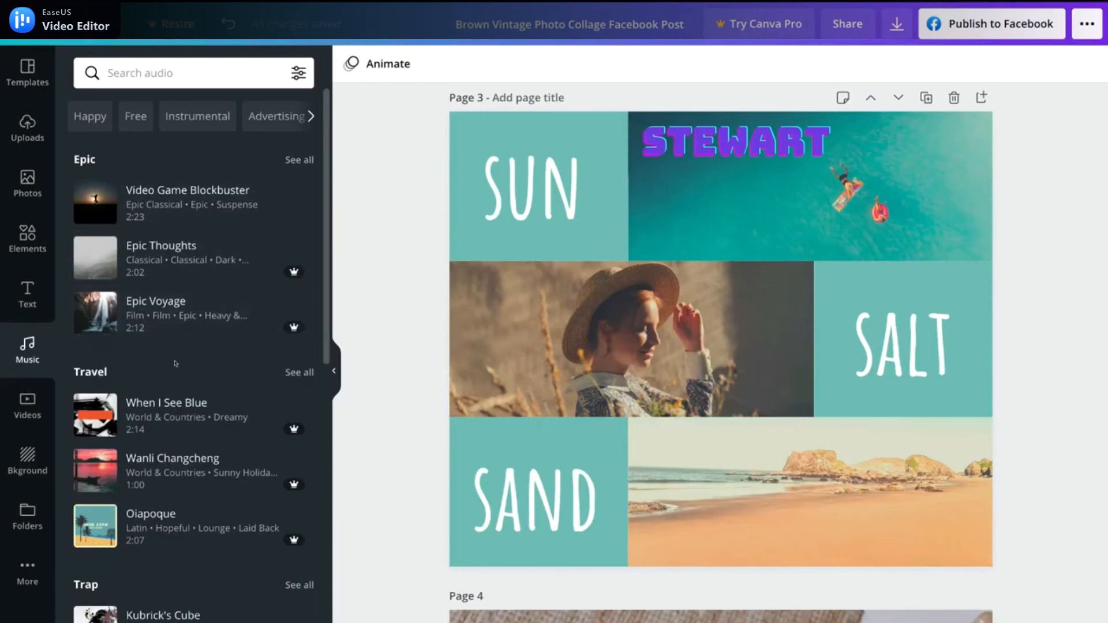
Replace the photo of the woman in a hat on page 3 with the 29.0s orange bokeh video from Backgrounds
{"action": "left_click", "coordinate": [18, 413]}
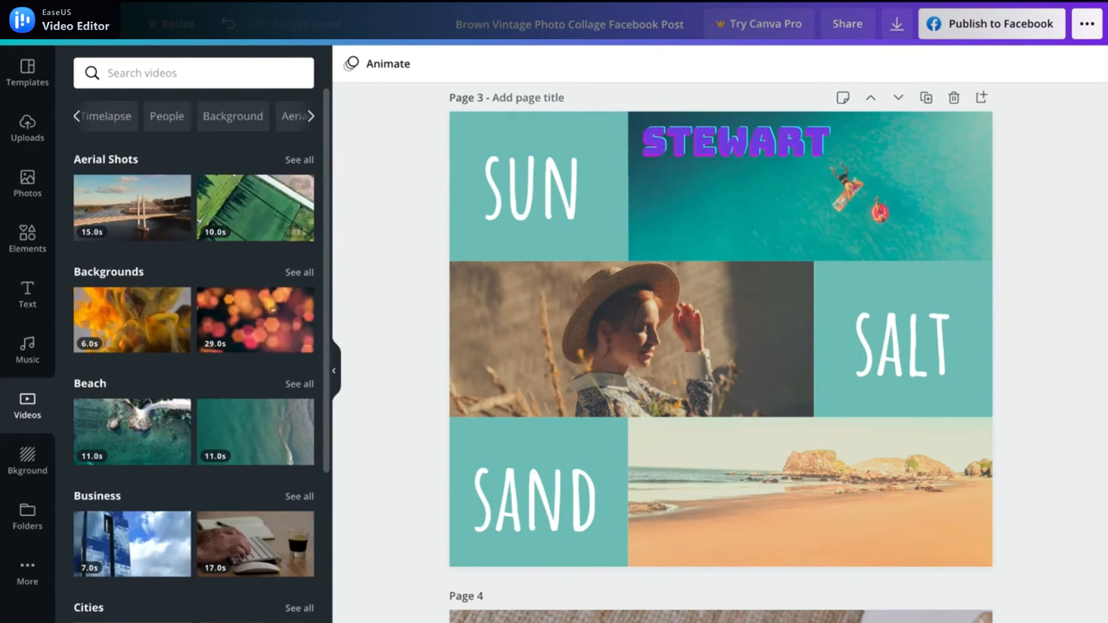
{"action": "left_click_drag", "start_coordinate": [273, 310], "coordinate": [475, 325]}
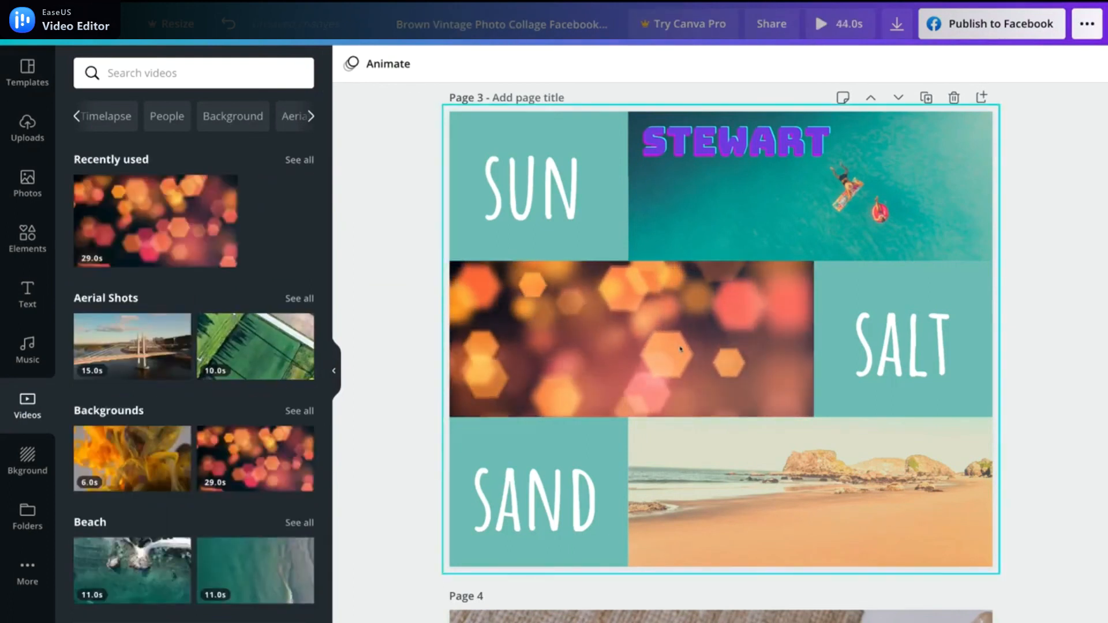
{"action": "left_click", "coordinate": [632, 332]}
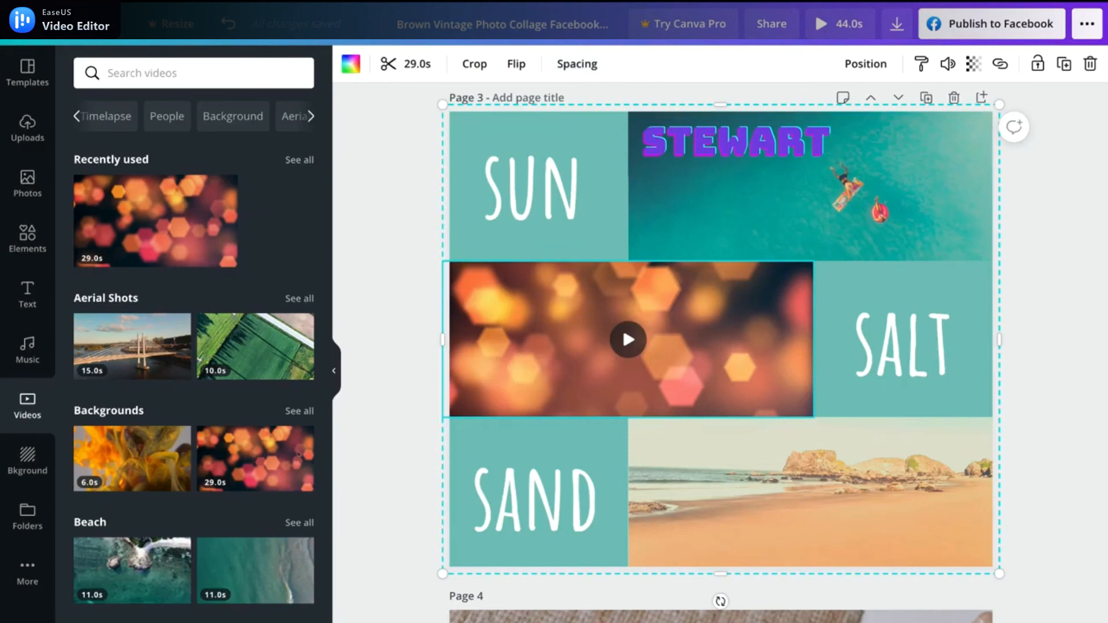
Look through the background library, the folders and the additional apps and integrations
{"action": "left_click", "coordinate": [27, 459]}
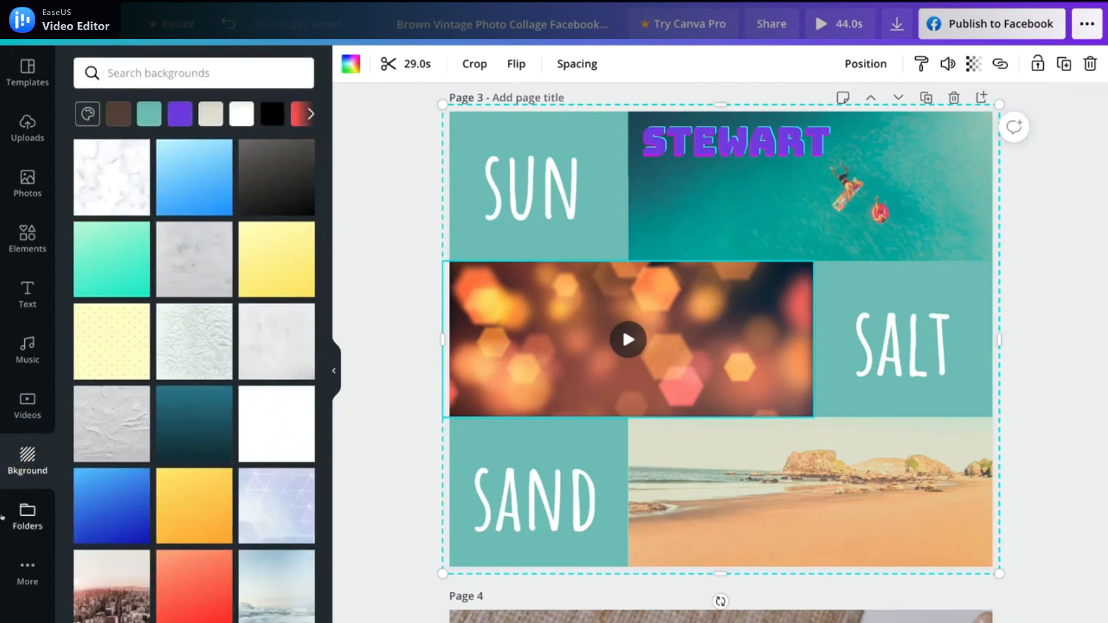
{"action": "left_click", "coordinate": [18, 525]}
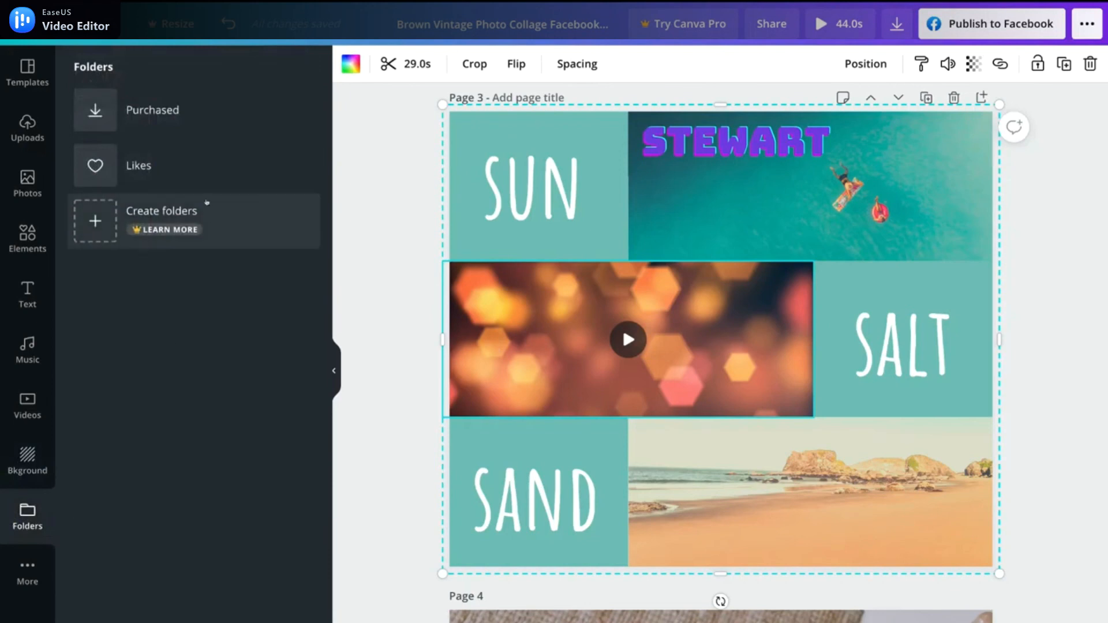
{"action": "left_click", "coordinate": [25, 563]}
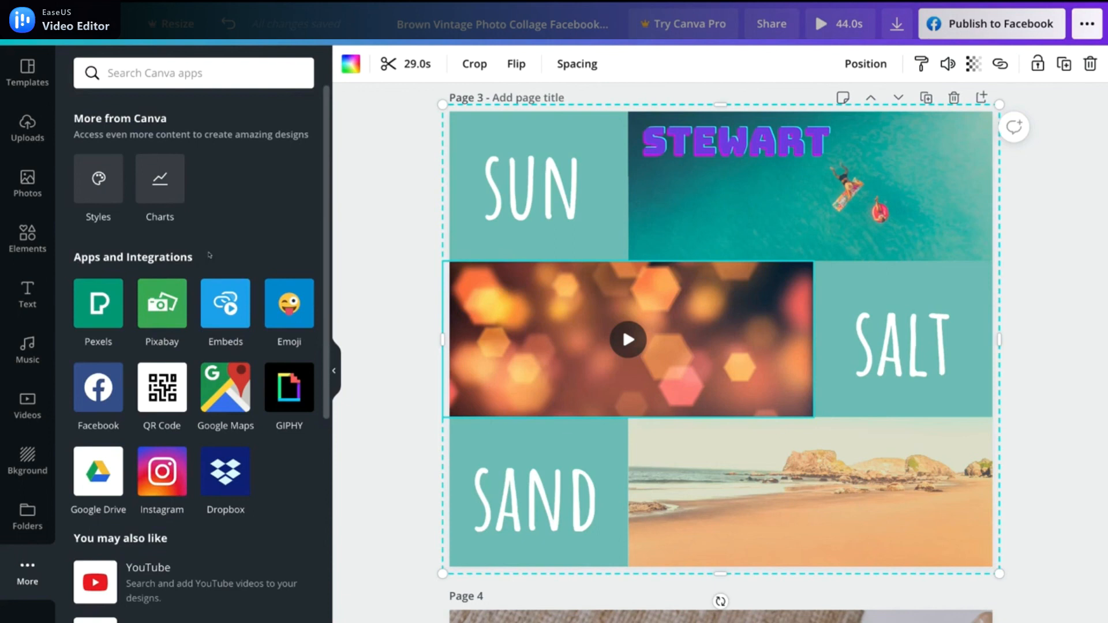
Set up a download of the design with PNG as the file type
{"action": "scroll", "coordinate": [377, 536], "scroll_direction": "up", "scroll_amount": 1}
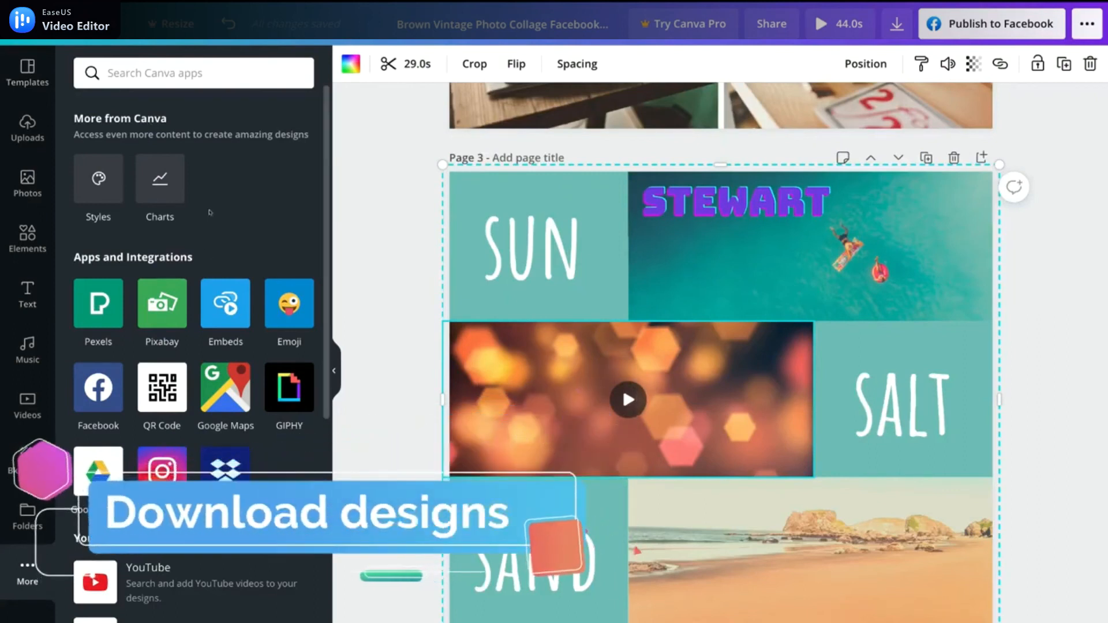
{"action": "scroll", "coordinate": [373, 273], "scroll_direction": "up", "scroll_amount": 6}
{"action": "scroll", "coordinate": [373, 273], "scroll_direction": "up", "scroll_amount": 2}
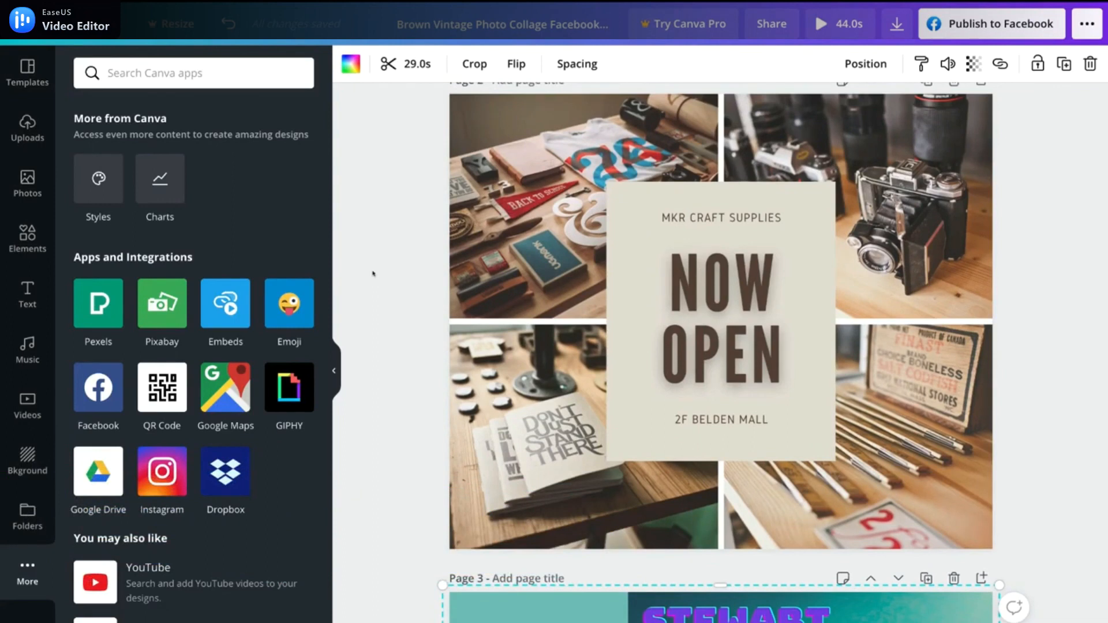
{"action": "scroll", "coordinate": [373, 273], "scroll_direction": "up", "scroll_amount": 1}
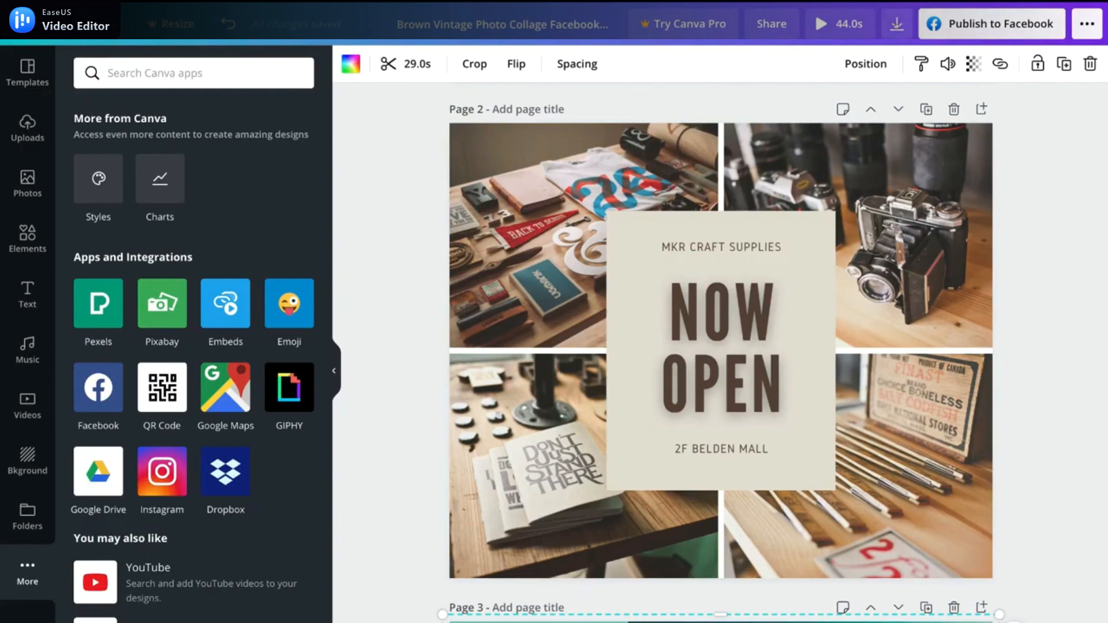
{"action": "left_click", "coordinate": [897, 24]}
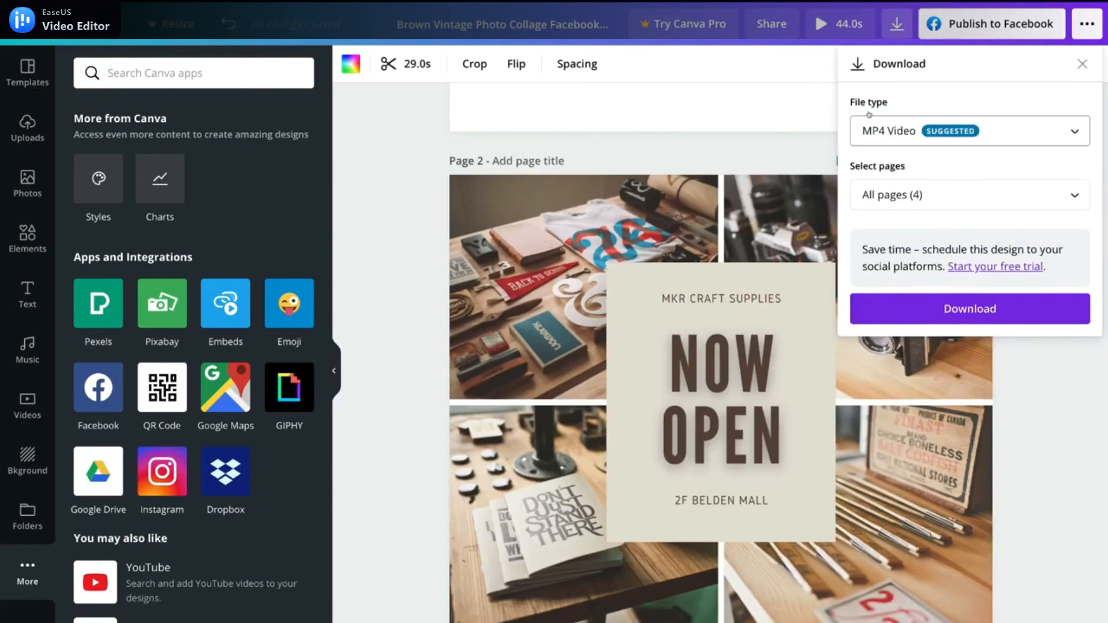
{"action": "left_click", "coordinate": [1028, 125]}
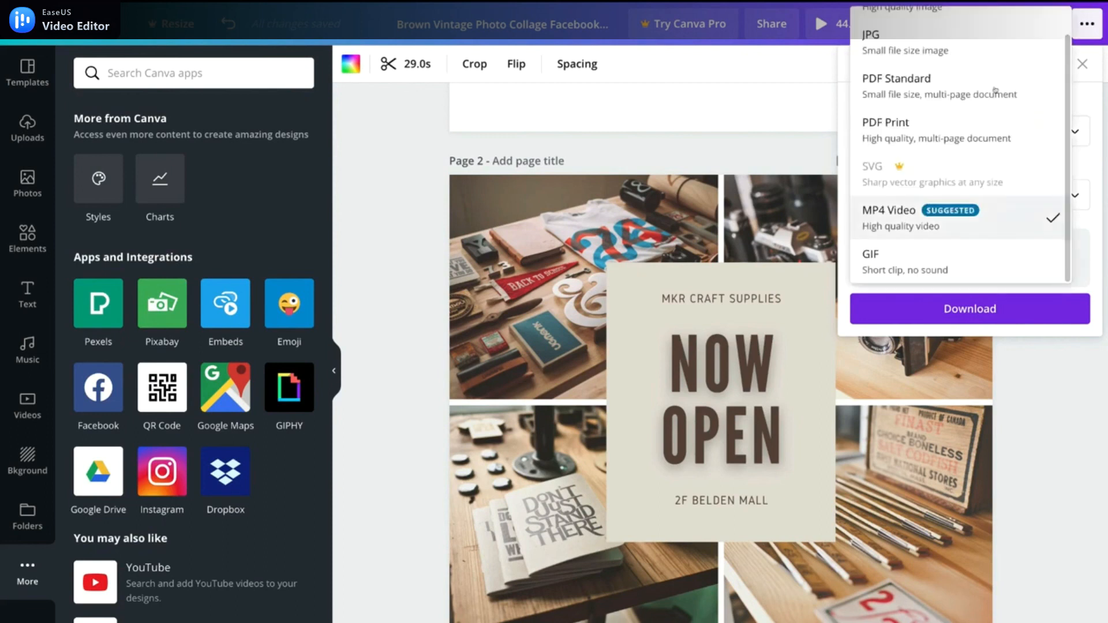
{"action": "scroll", "coordinate": [995, 89], "scroll_direction": "up", "scroll_amount": 1}
{"action": "left_click", "coordinate": [889, 13]}
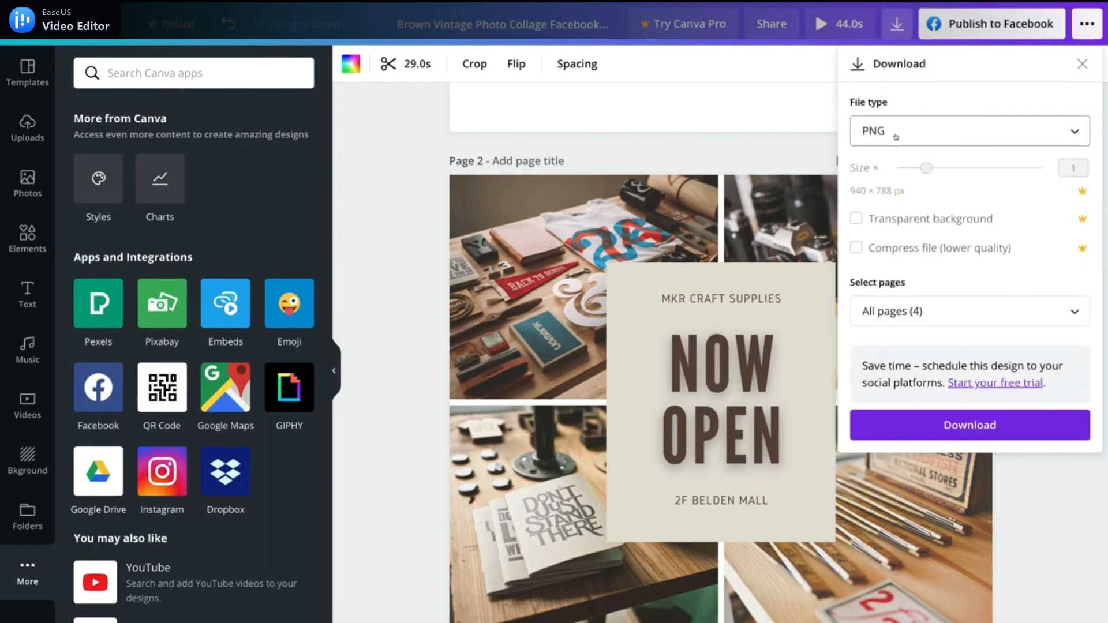
{"action": "left_click", "coordinate": [946, 134]}
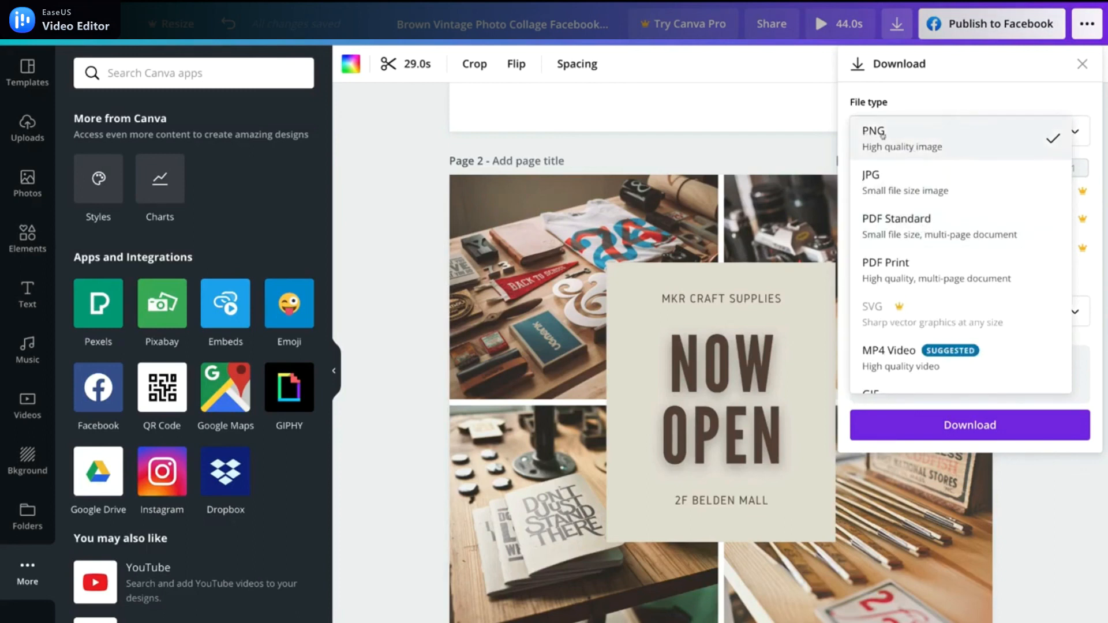
{"action": "left_click", "coordinate": [945, 93]}
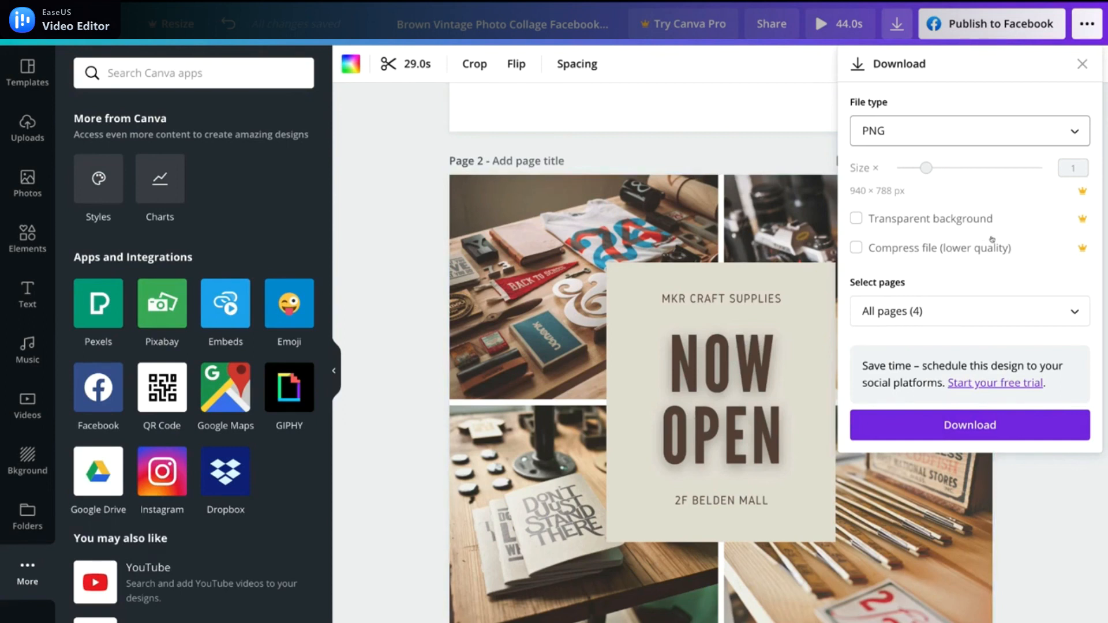
Restrict the download to page 2, download the file, and dismiss the post-scheduling offer to return to the design
{"action": "left_click", "coordinate": [974, 313]}
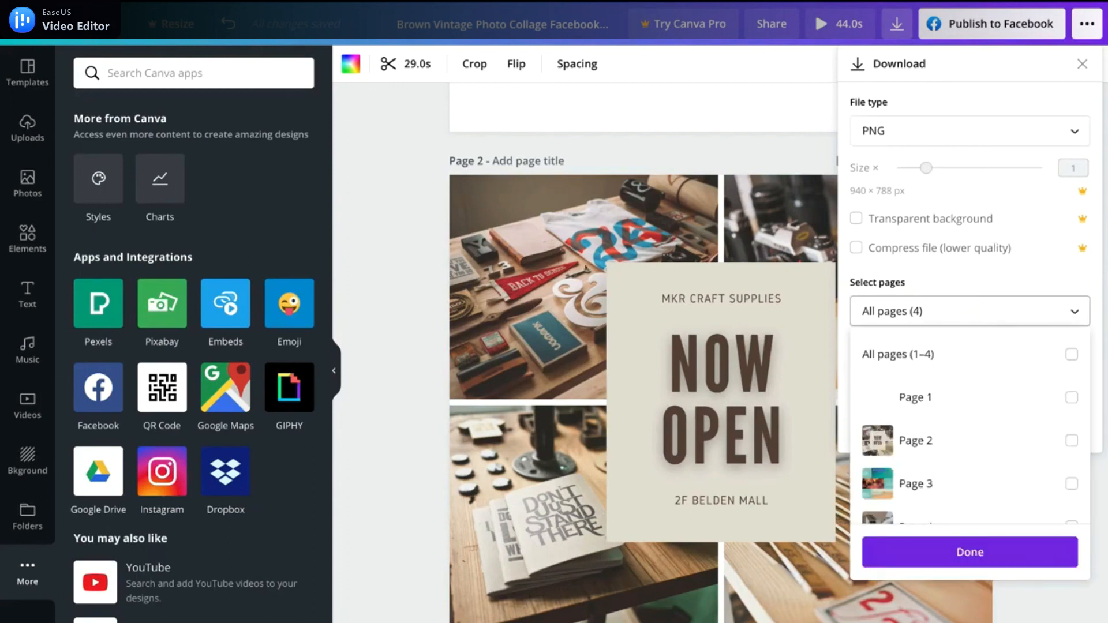
{"action": "left_click", "coordinate": [967, 443]}
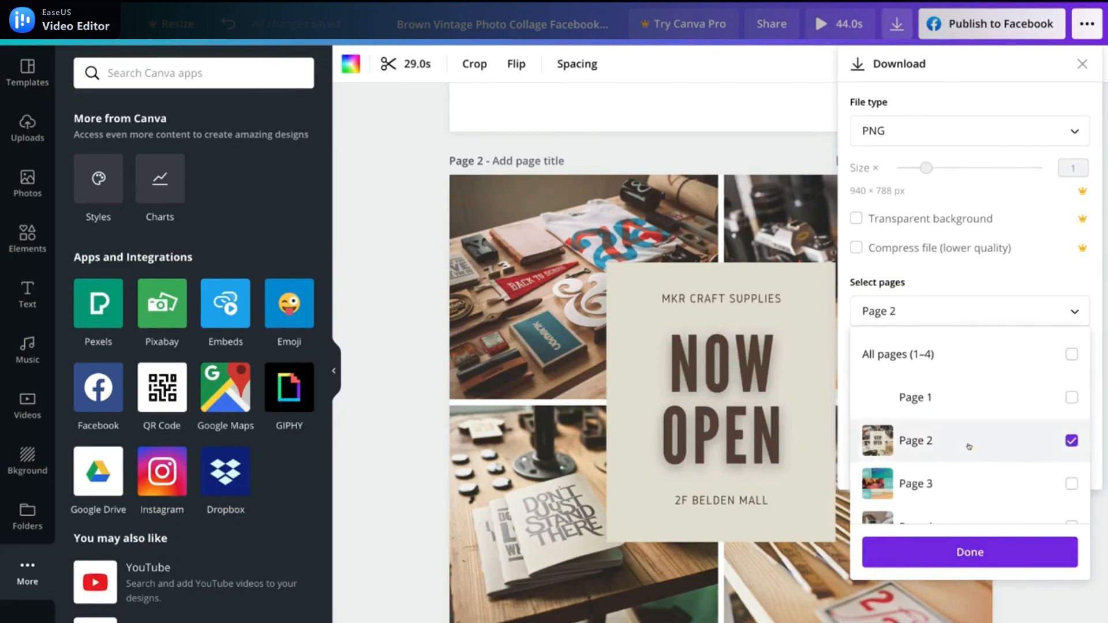
{"action": "left_click", "coordinate": [1058, 268]}
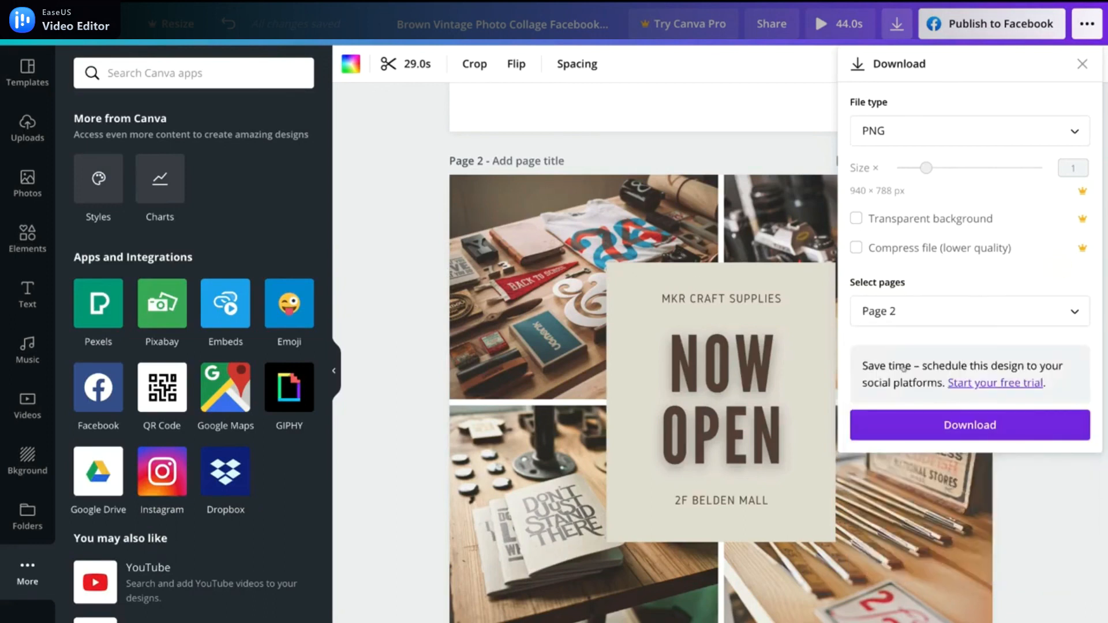
{"action": "left_click", "coordinate": [1015, 426]}
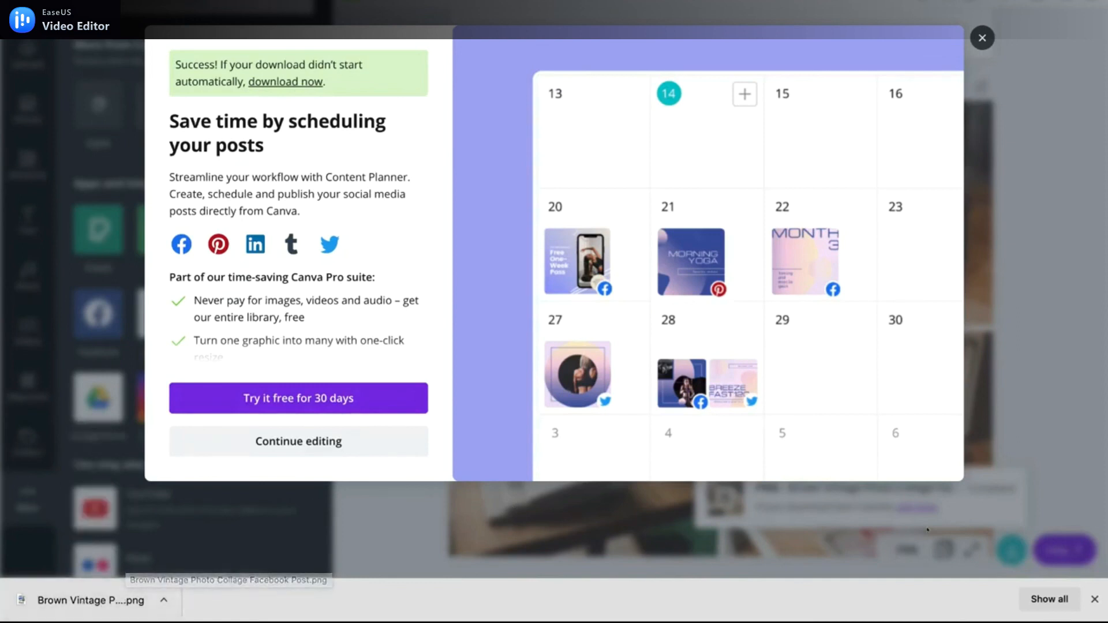
{"action": "left_click", "coordinate": [1095, 599]}
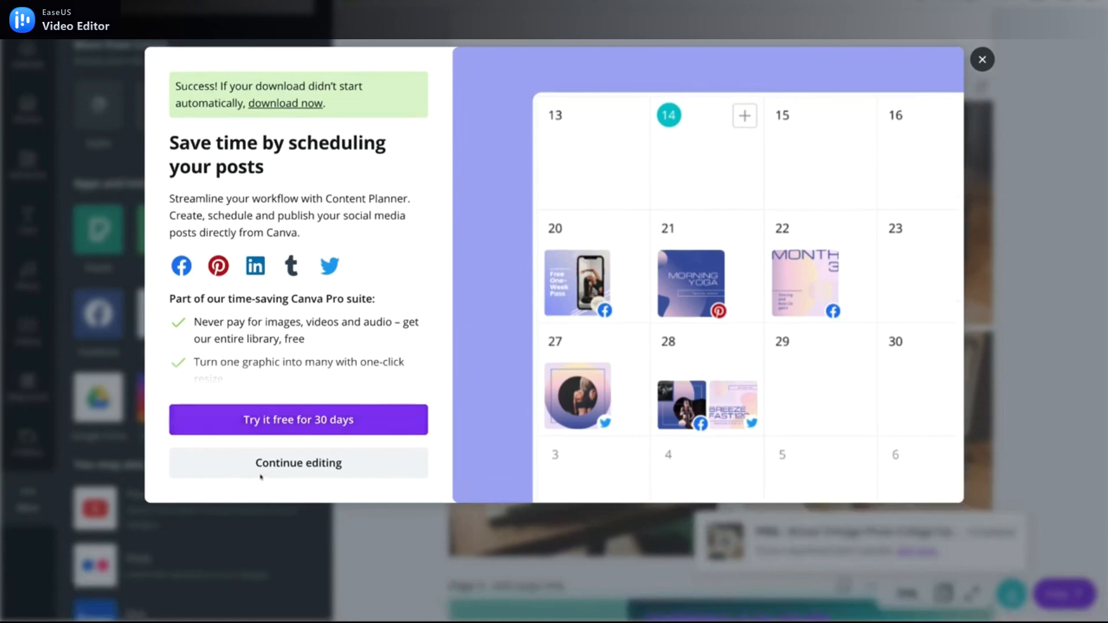
{"action": "left_click", "coordinate": [317, 462]}
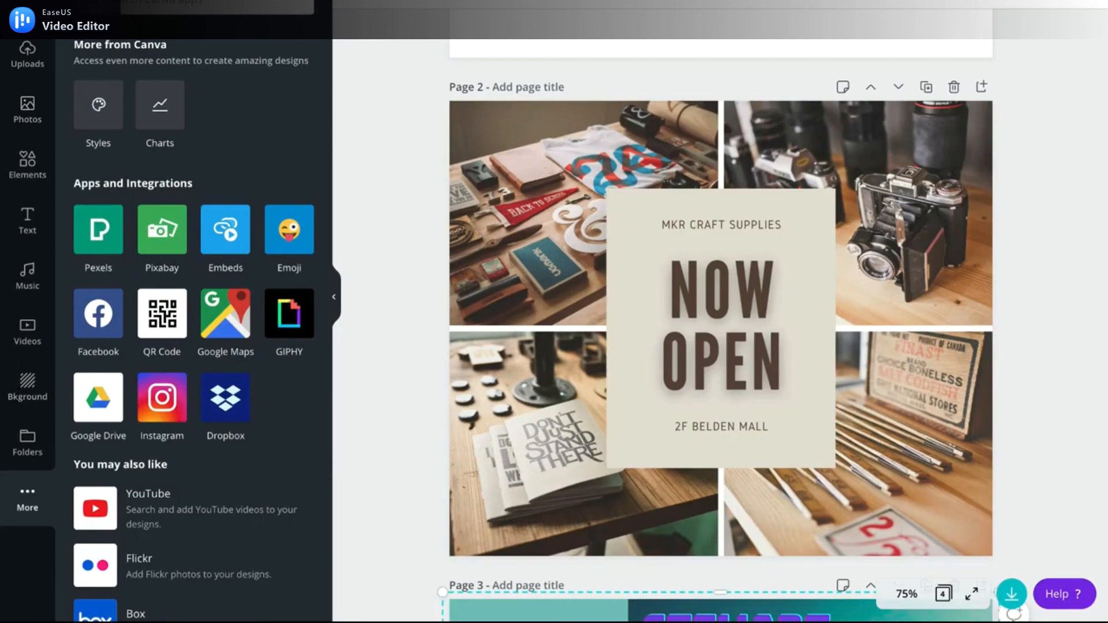
Show the Facebook post template library again
{"action": "left_click", "coordinate": [27, 8]}
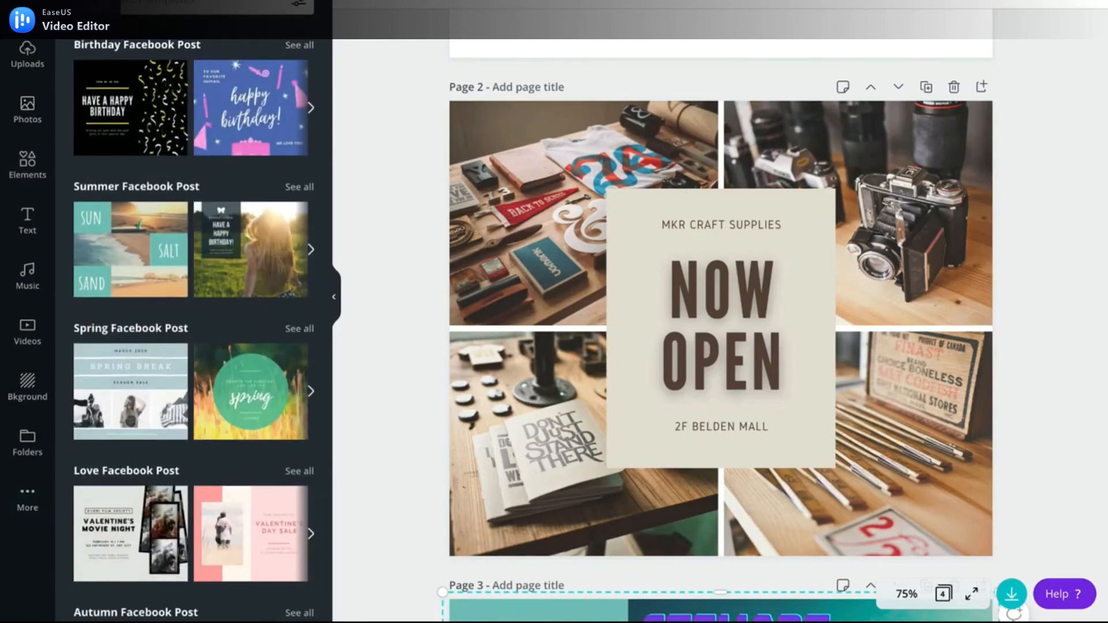